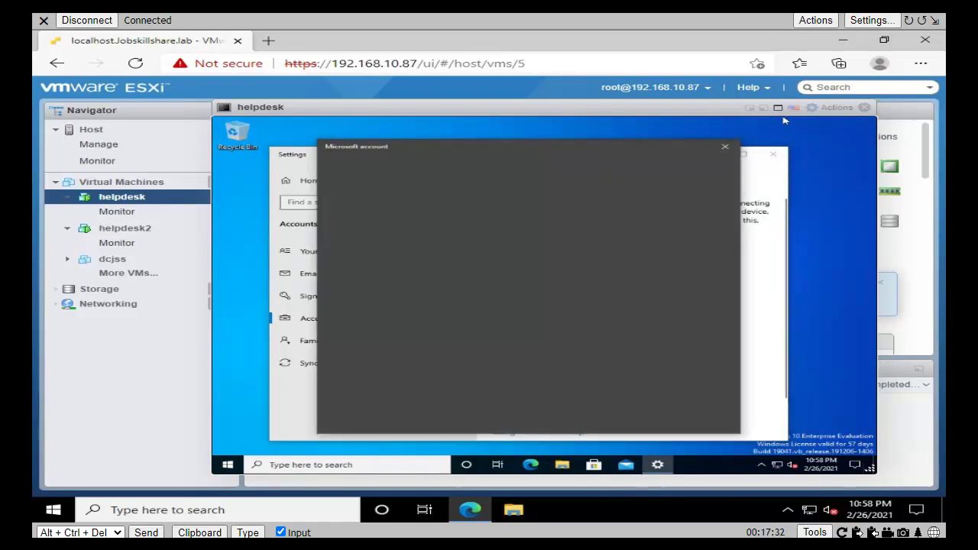
- Show the helpdesk VM console full screen to reach the work or school account setup
click(778, 108)
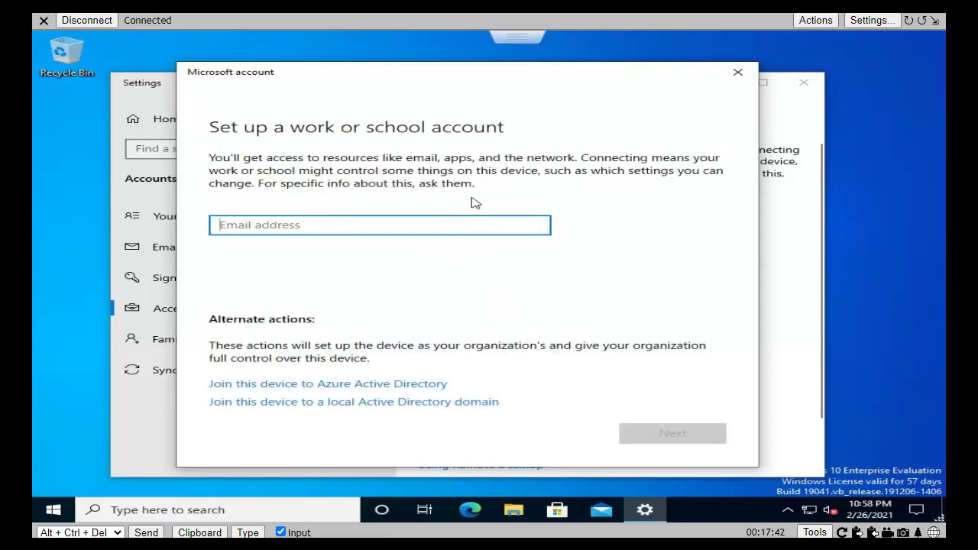
- Join the device to Azure Active Directory by signing in with the work account email and password
click(362, 386)
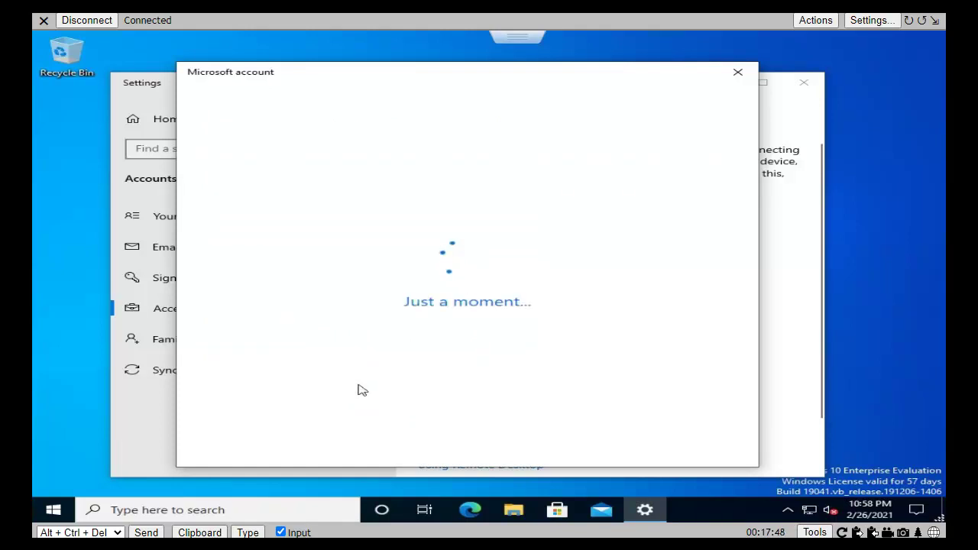
click(329, 183)
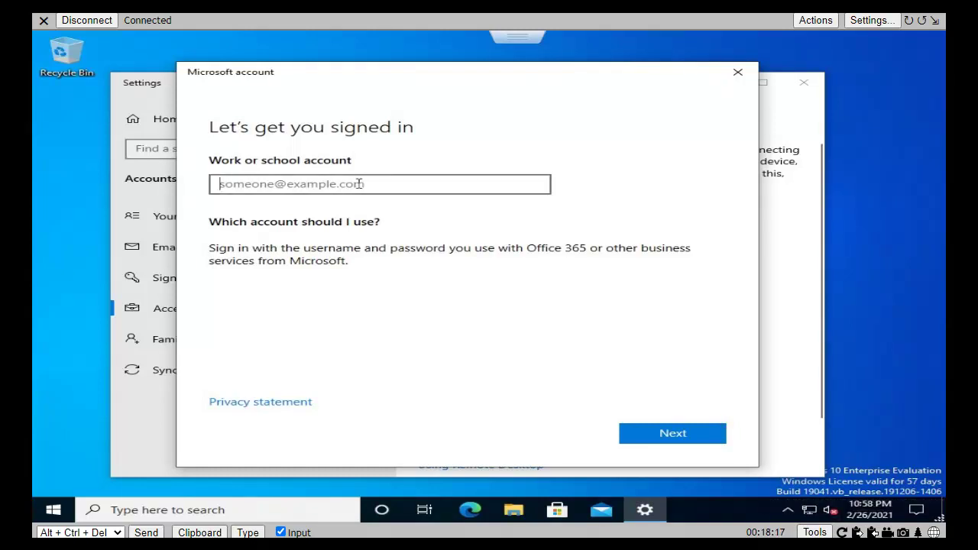
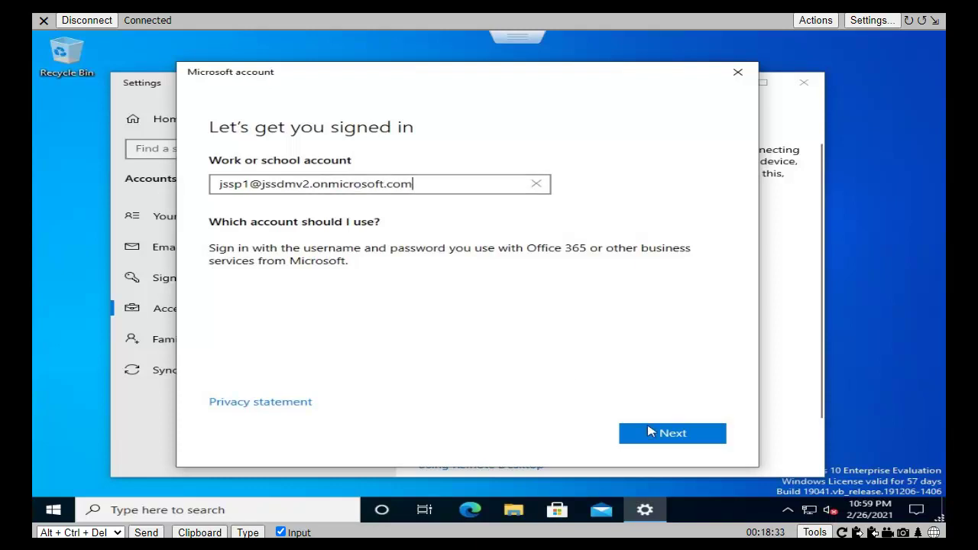
click(654, 432)
click(308, 197)
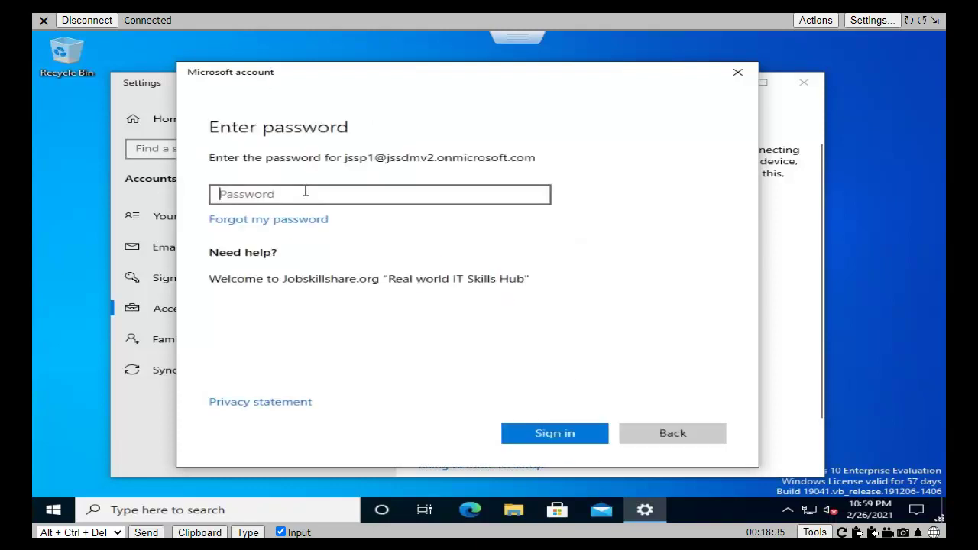
text(••••••)
click(574, 436)
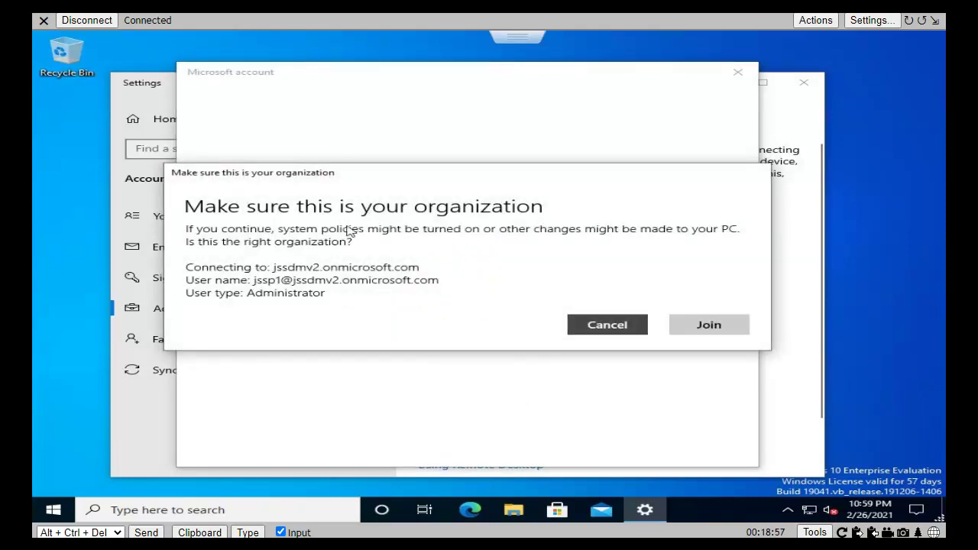
- Confirm joining the organization and finish the Azure AD join setup
click(716, 325)
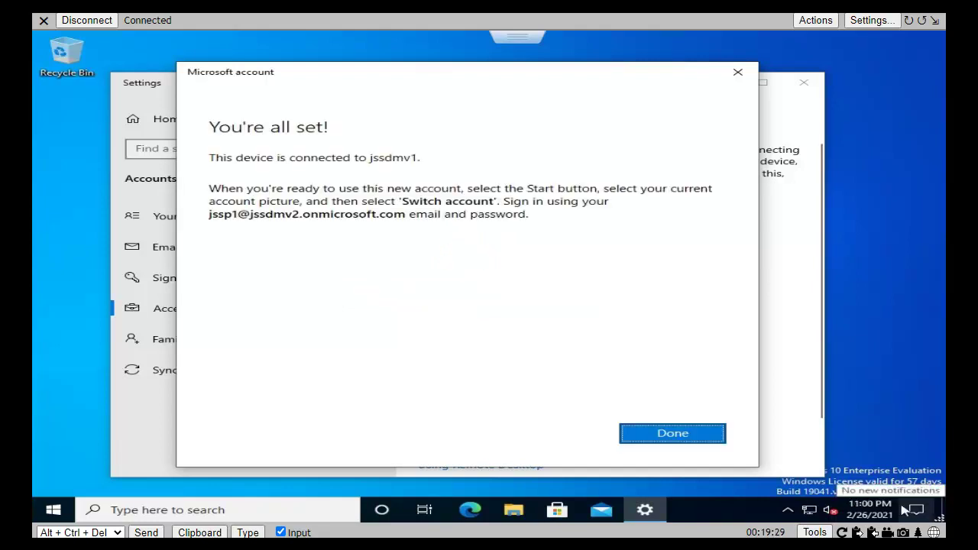
click(693, 436)
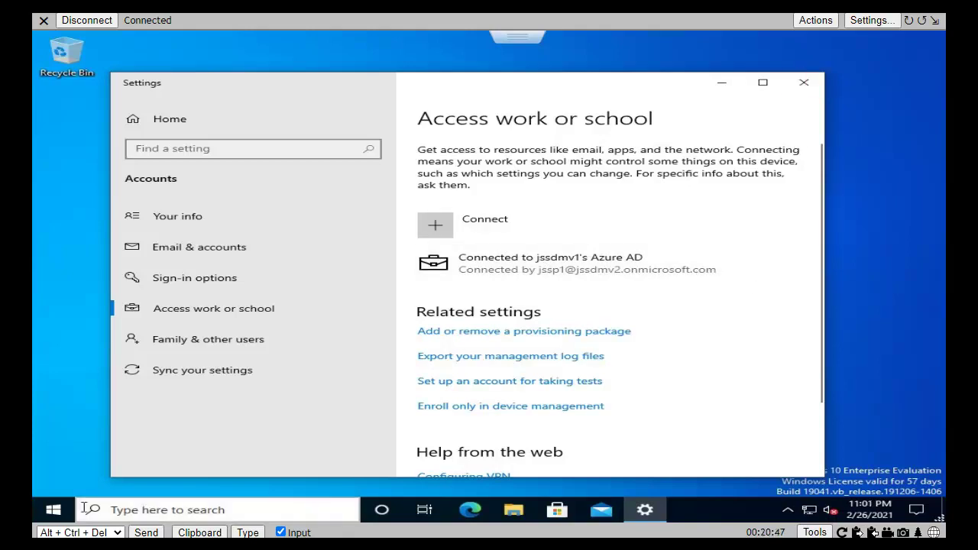
right_click(65, 509)
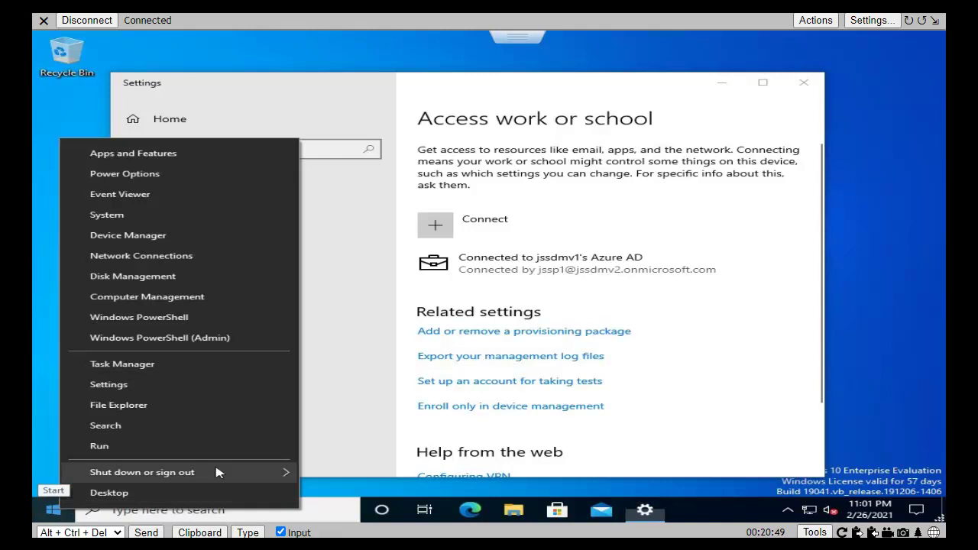
- Sign out of the helpdesk VM and close its console window
mouse_move(267, 471)
click(353, 431)
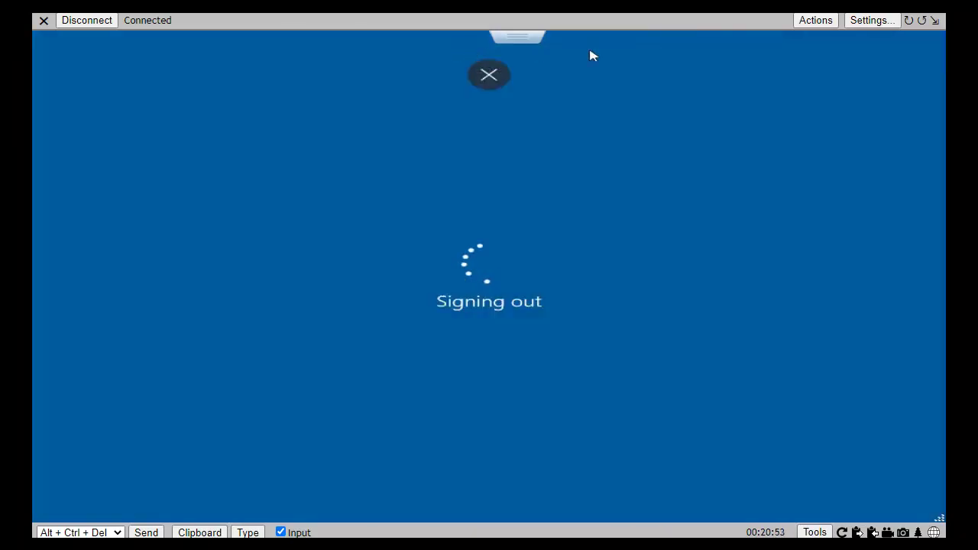
key(Escape)
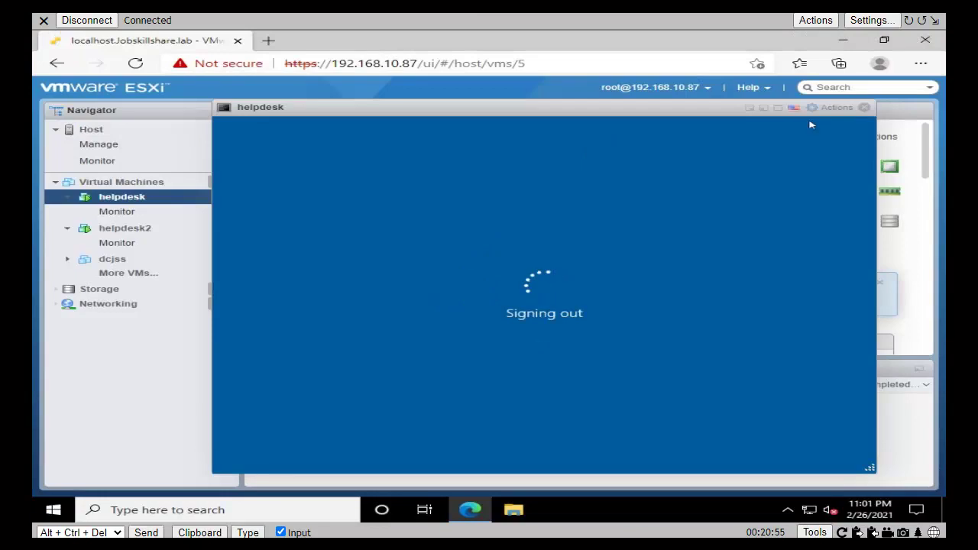
click(864, 107)
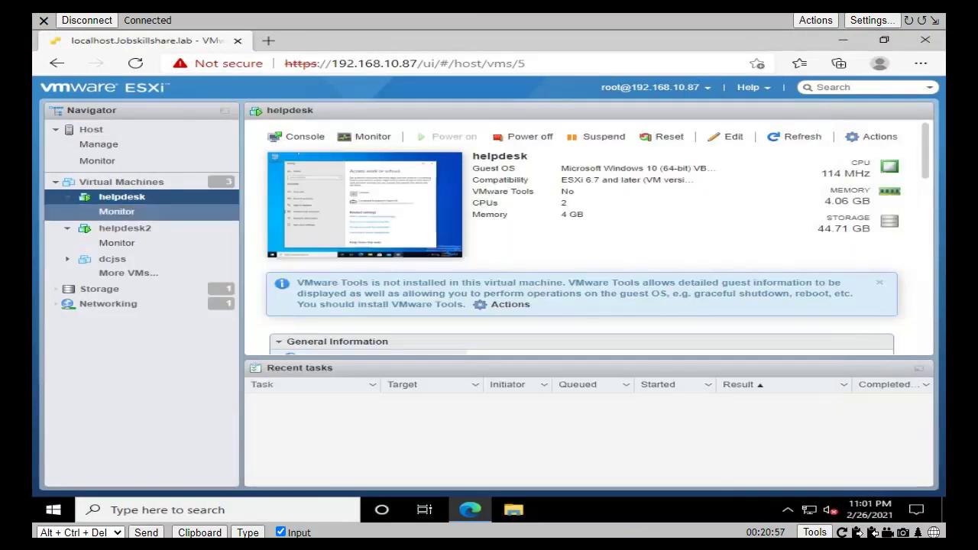
- Open the helpdesk2 VM console full screen and close its Settings window
click(125, 227)
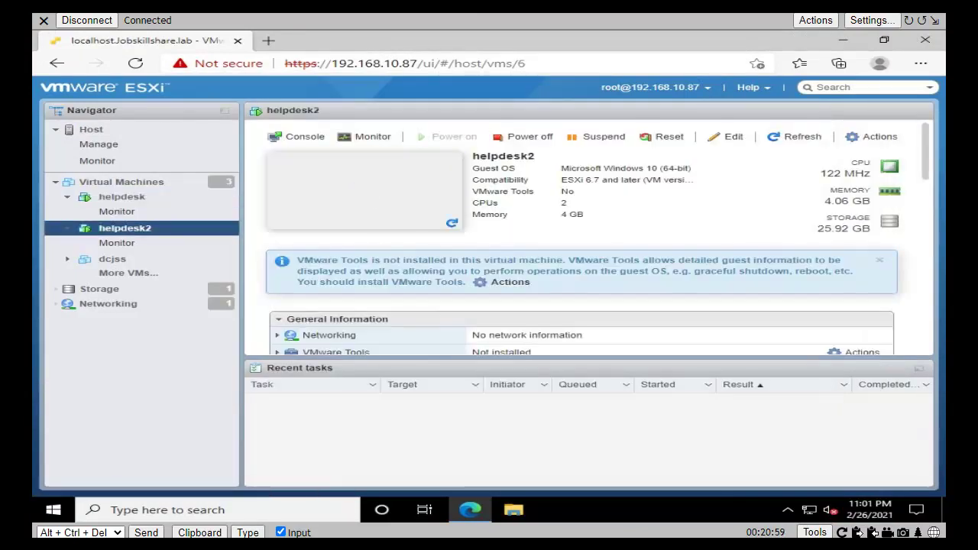
click(365, 191)
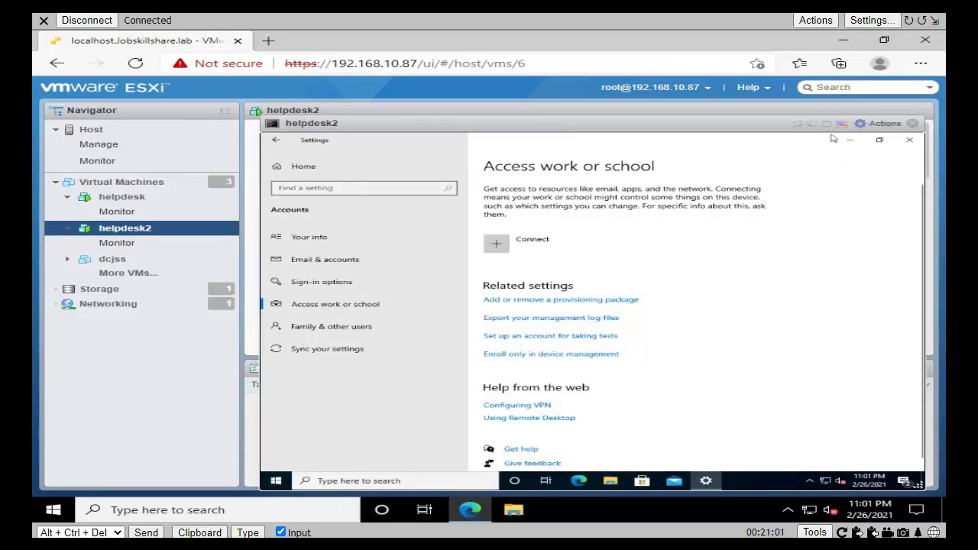
click(826, 123)
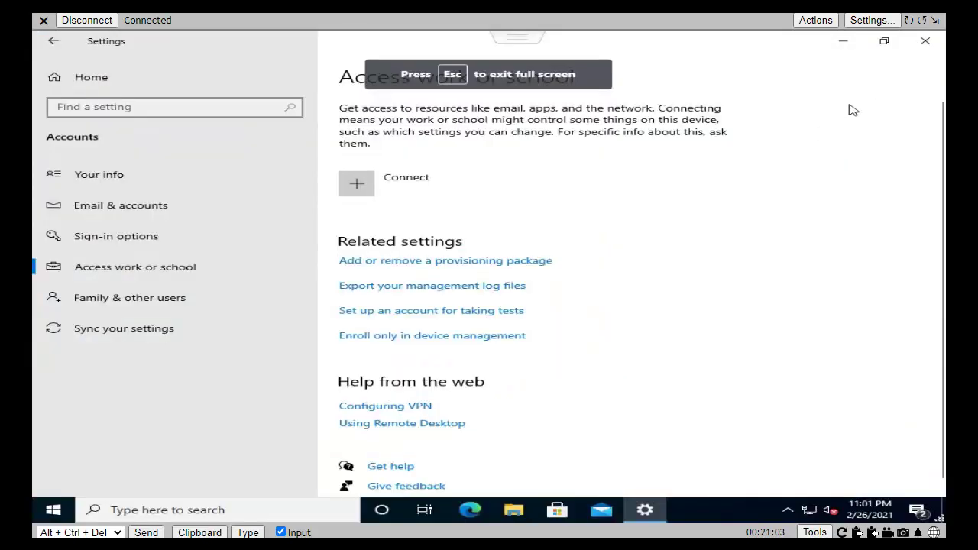
click(928, 48)
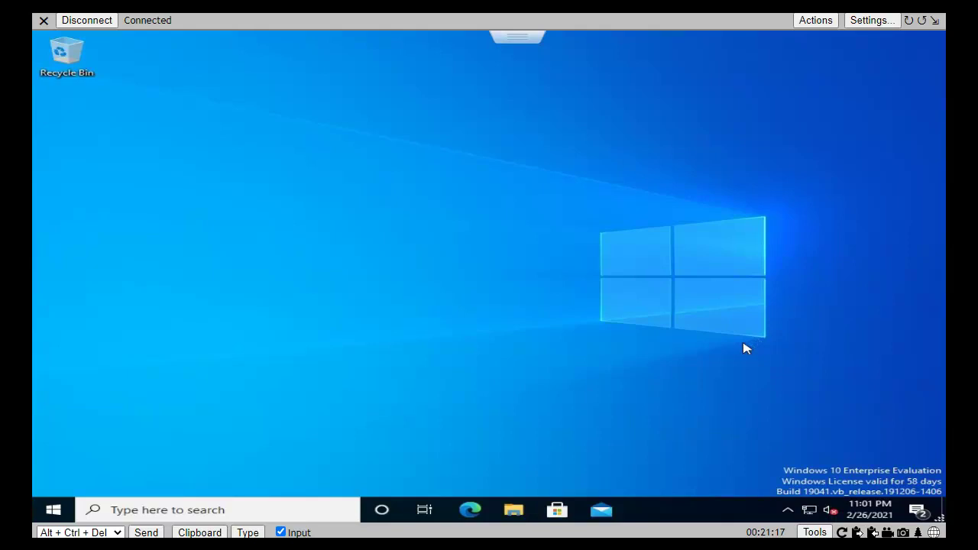
click(470, 512)
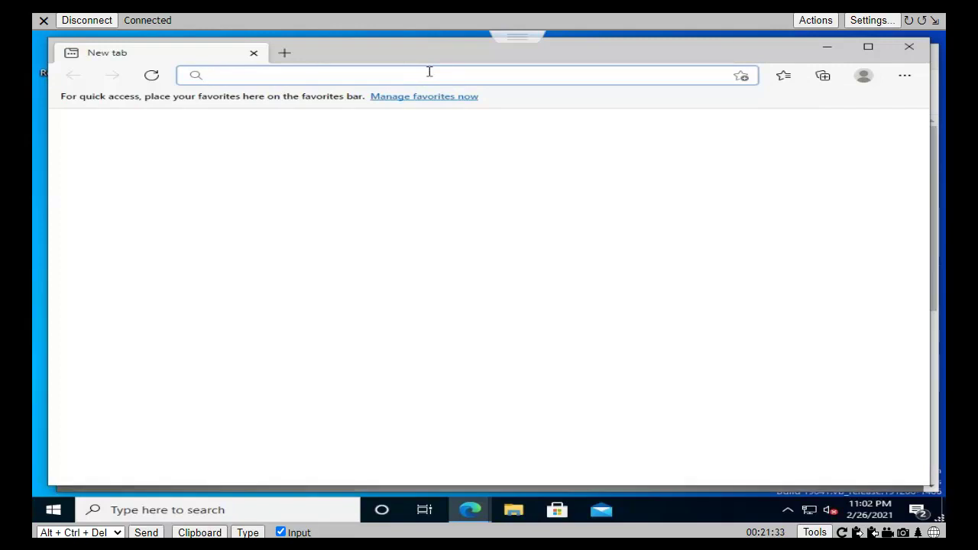
- Go to portal.azure.com in Edge, sign in with the admin account, and maximize the window
text(portal)
key(BackSpace)
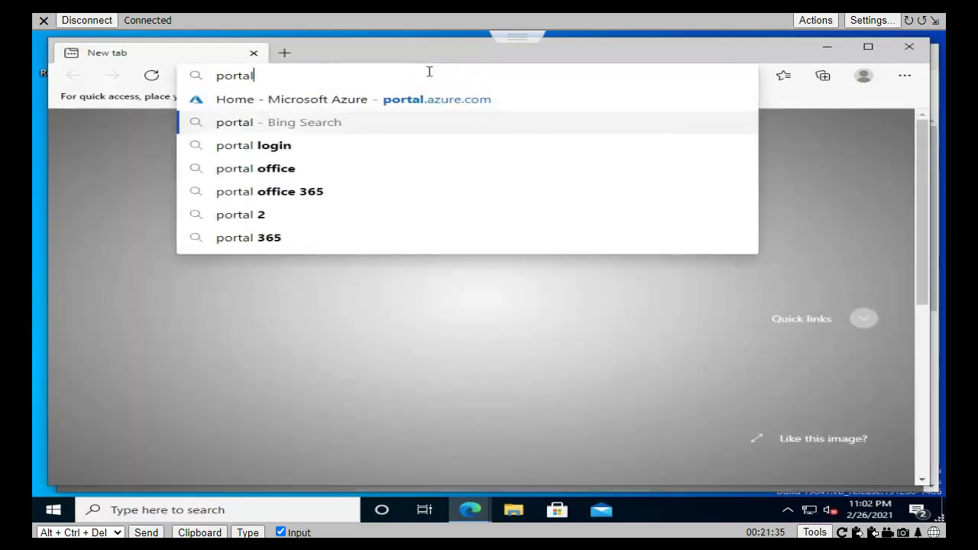
key(Up)
key(Return)
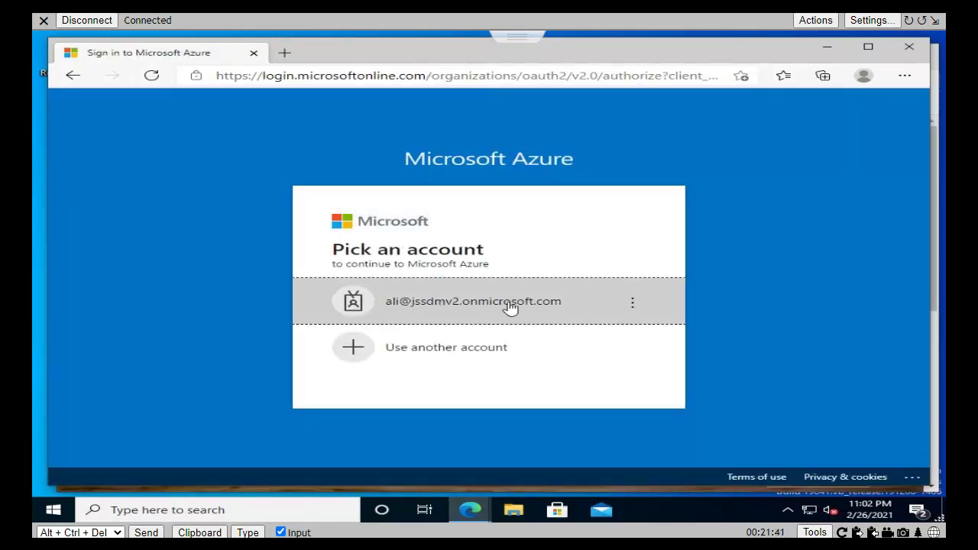
click(510, 308)
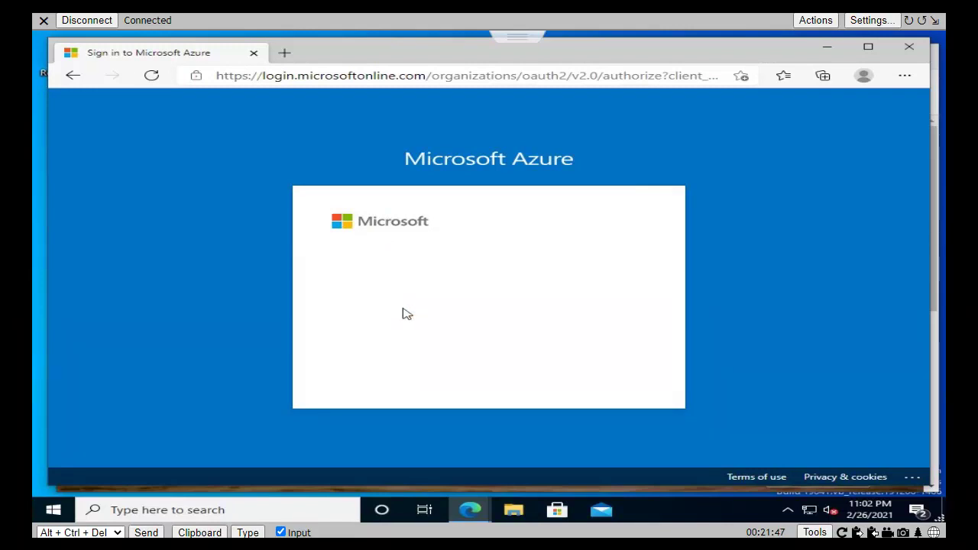
text(•••••••••••)
key(Return)
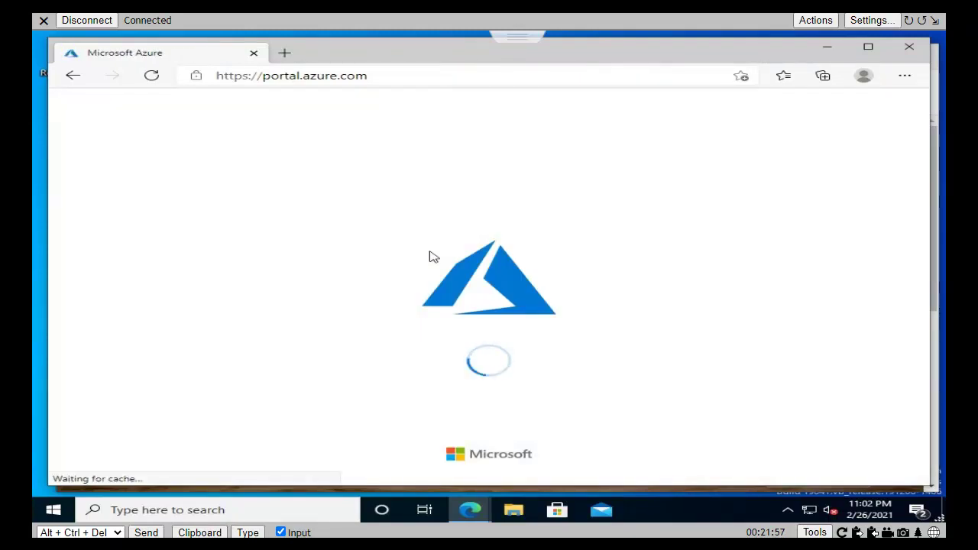
click(862, 45)
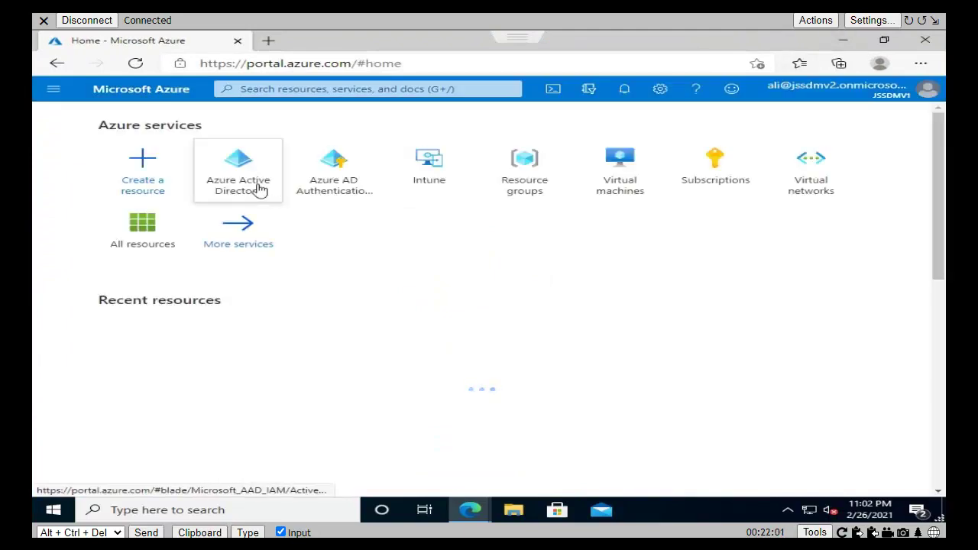
- Open Azure Active Directory, then reach Azure AD Conditional Access by searching 'condition'
click(238, 182)
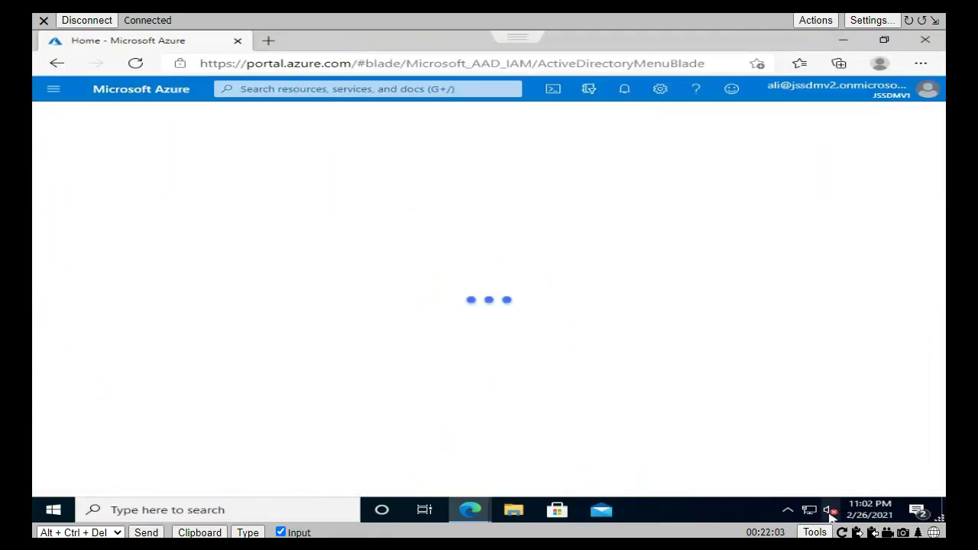
click(318, 89)
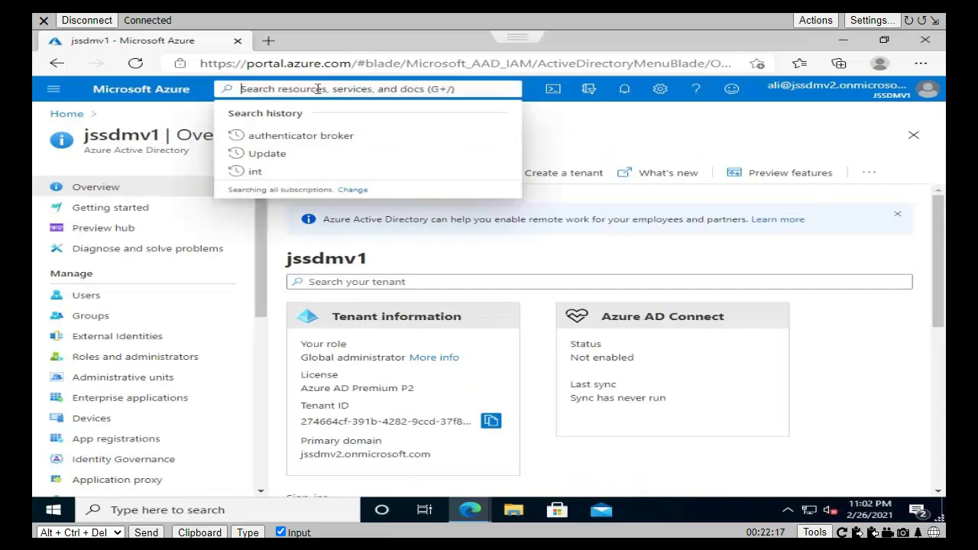
text(condi)
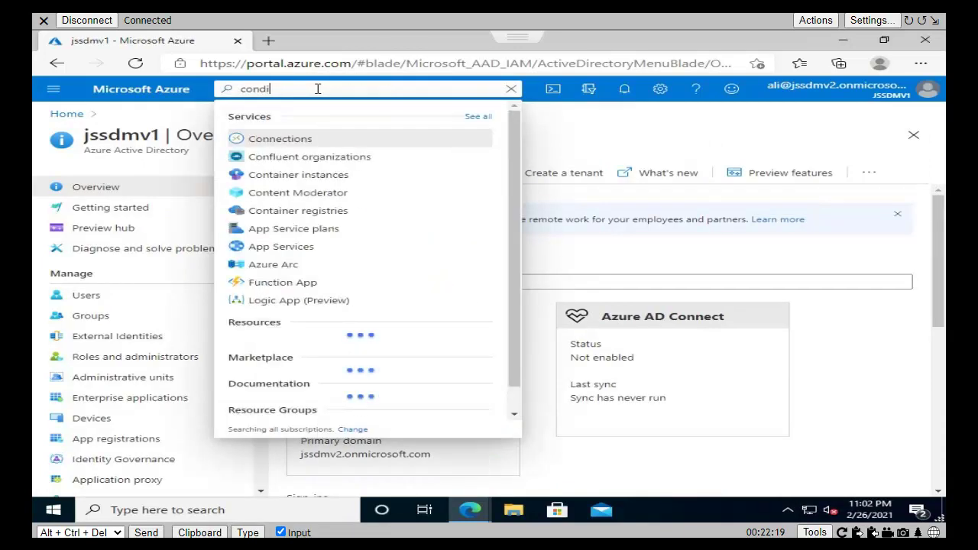
text(tio)
text(n)
click(326, 138)
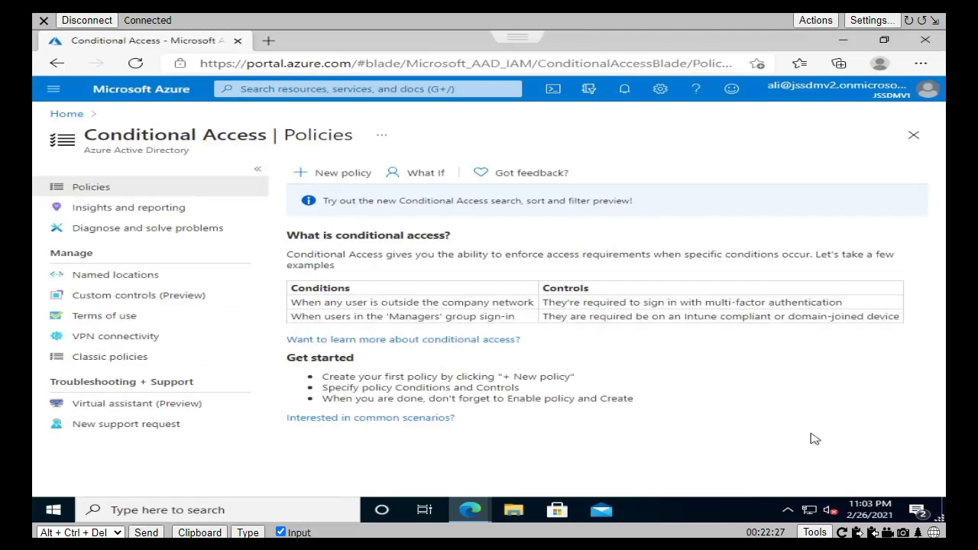
- Start a new Conditional Access policy named 'Exchange Online Access'
click(342, 174)
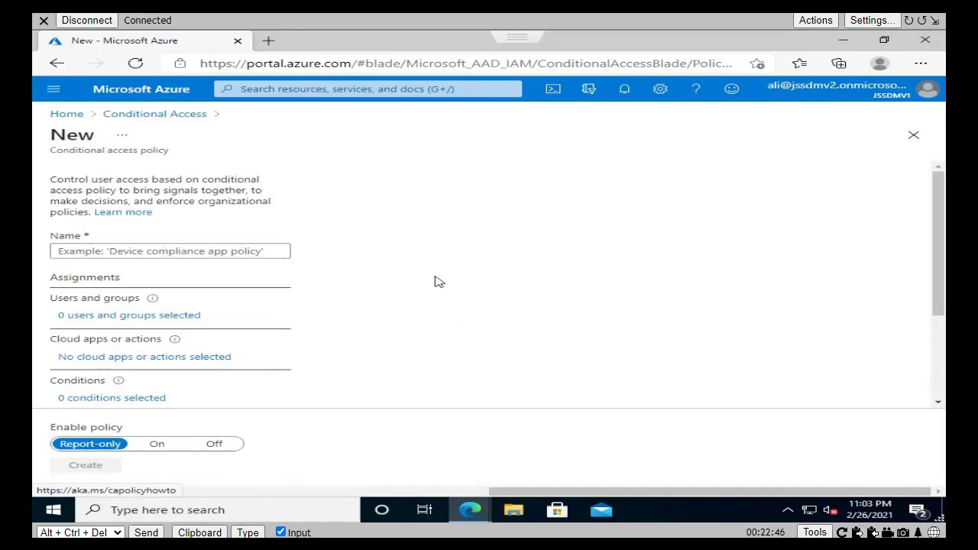
click(184, 253)
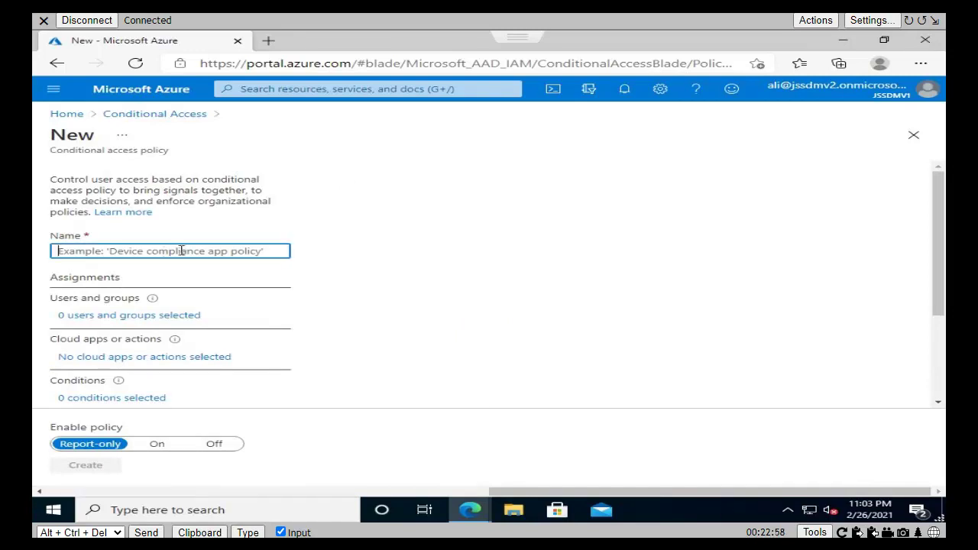
text(Exchange Online Access)
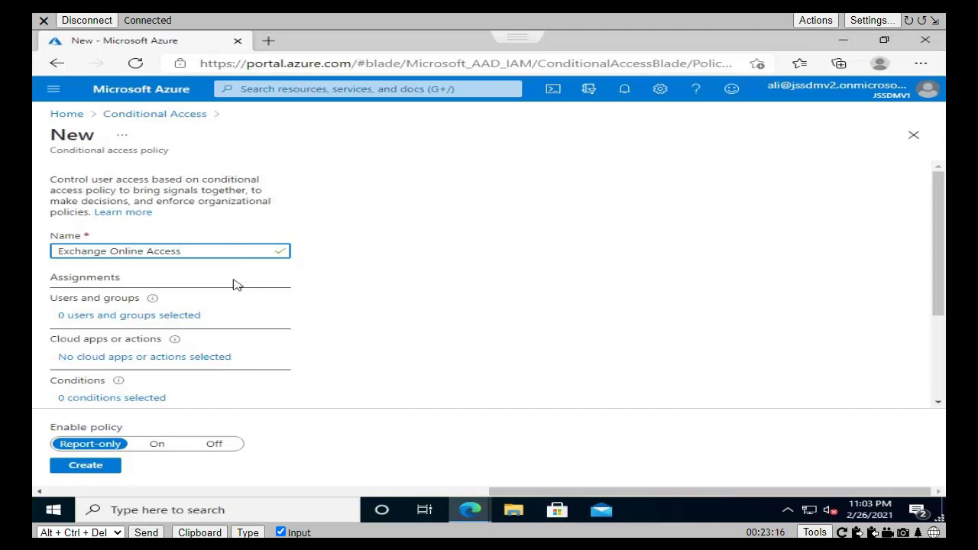
click(235, 284)
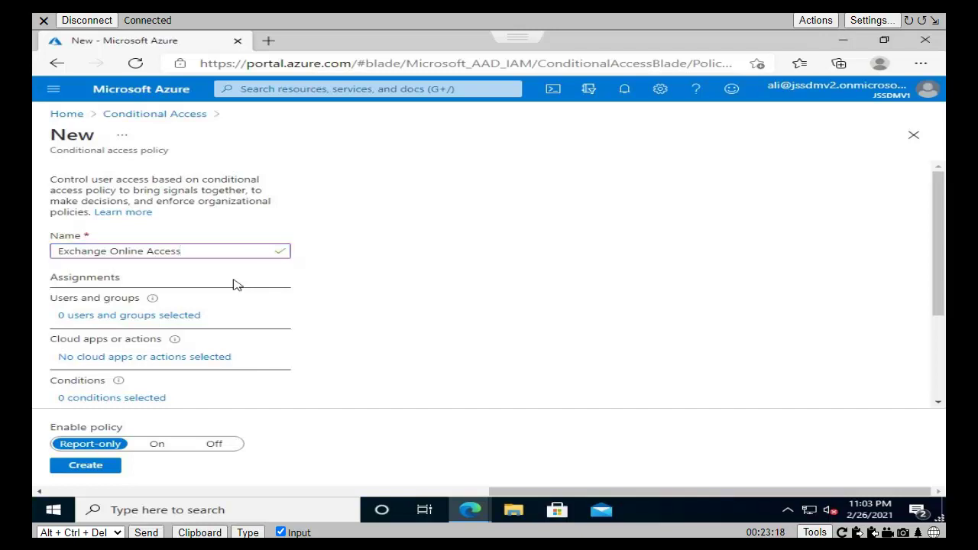
- Include one specific user under the policy's Users and groups assignment
click(130, 323)
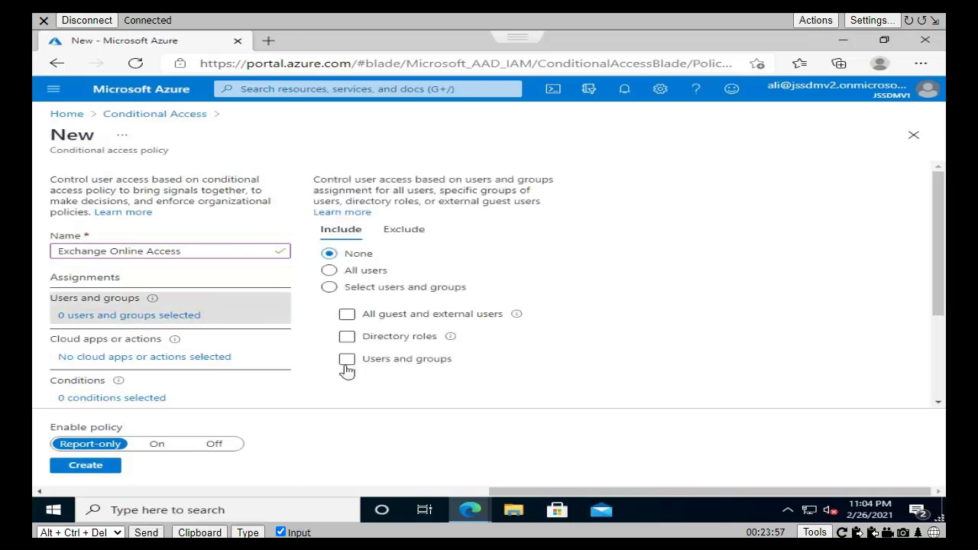
click(327, 288)
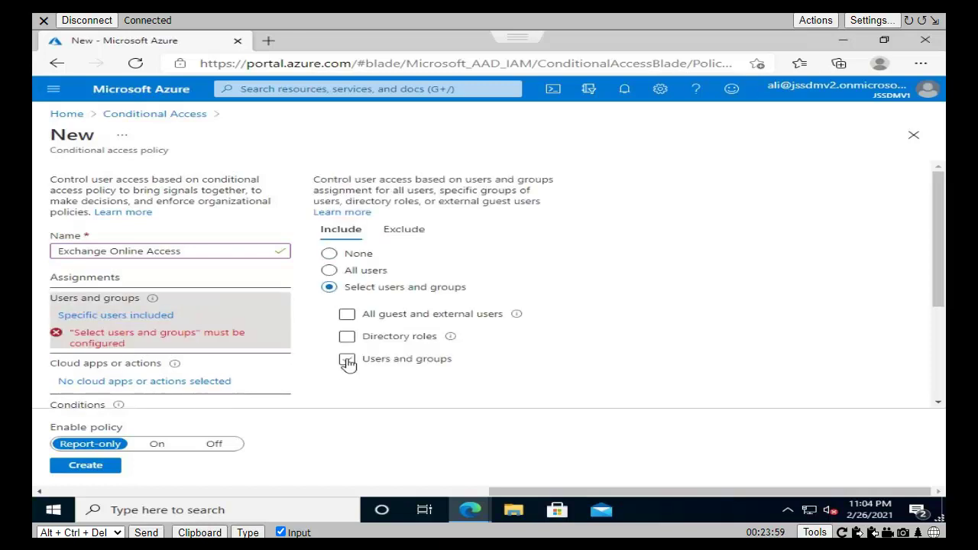
click(347, 359)
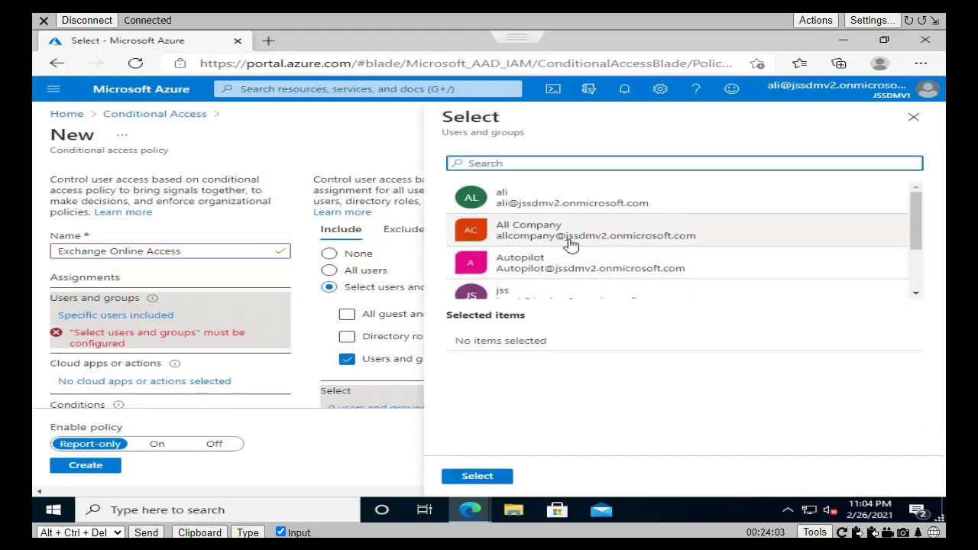
scroll(575, 244, down, 1)
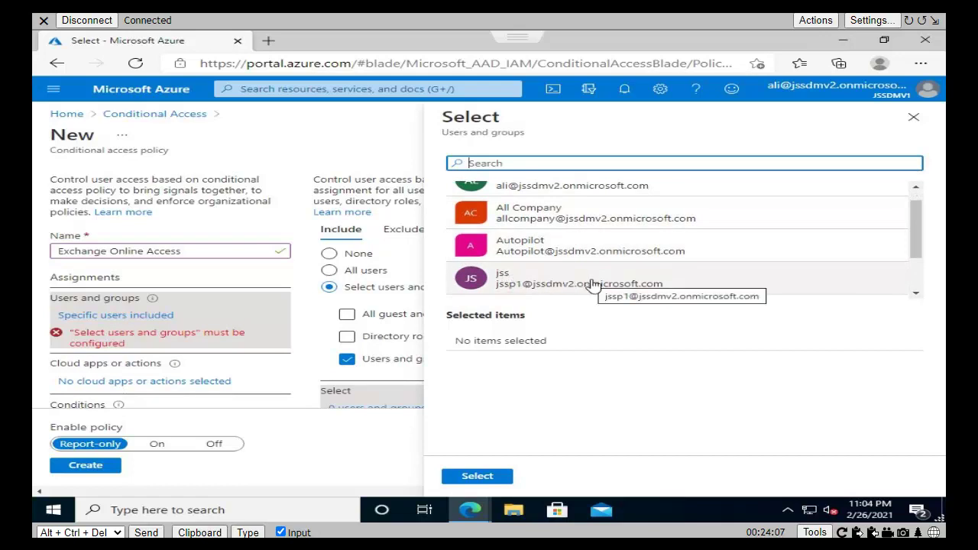
click(591, 280)
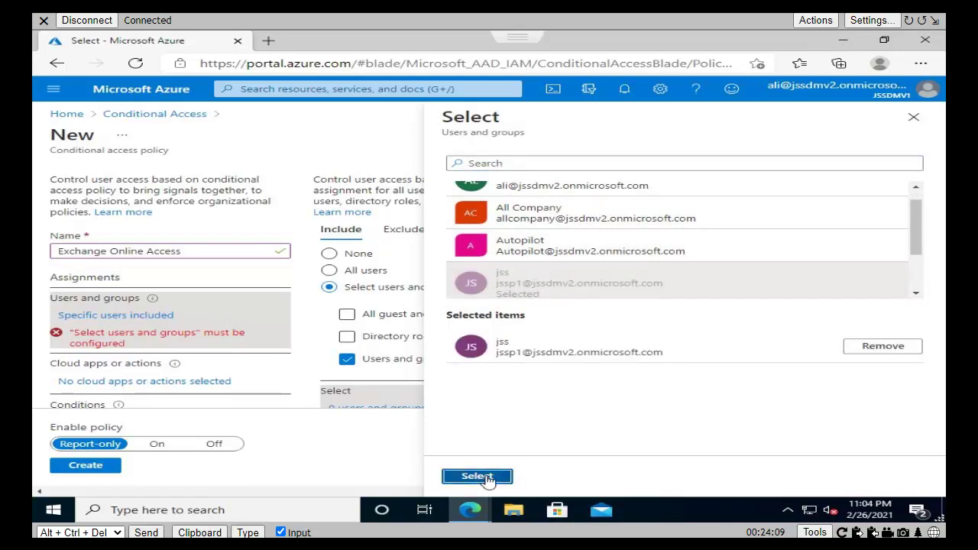
click(485, 474)
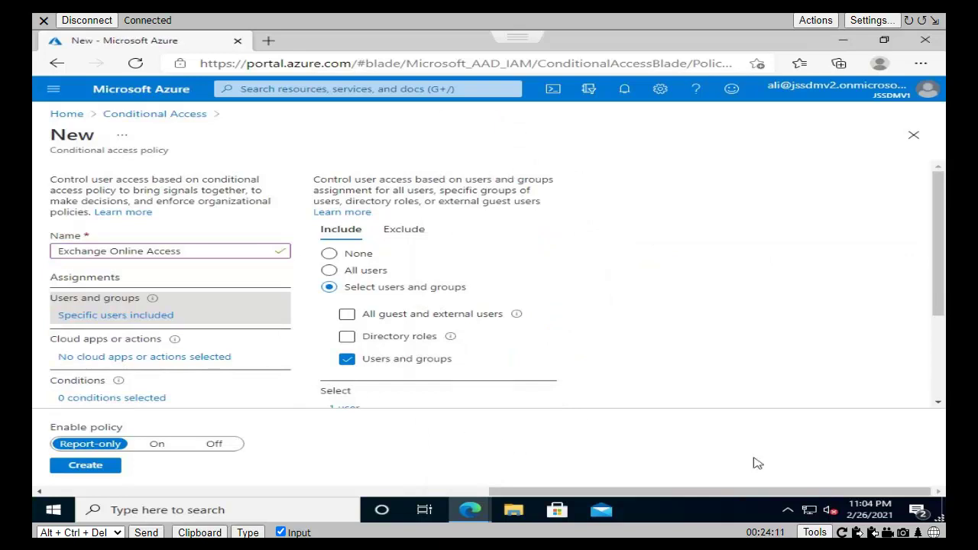
drag(935, 275, 942, 345)
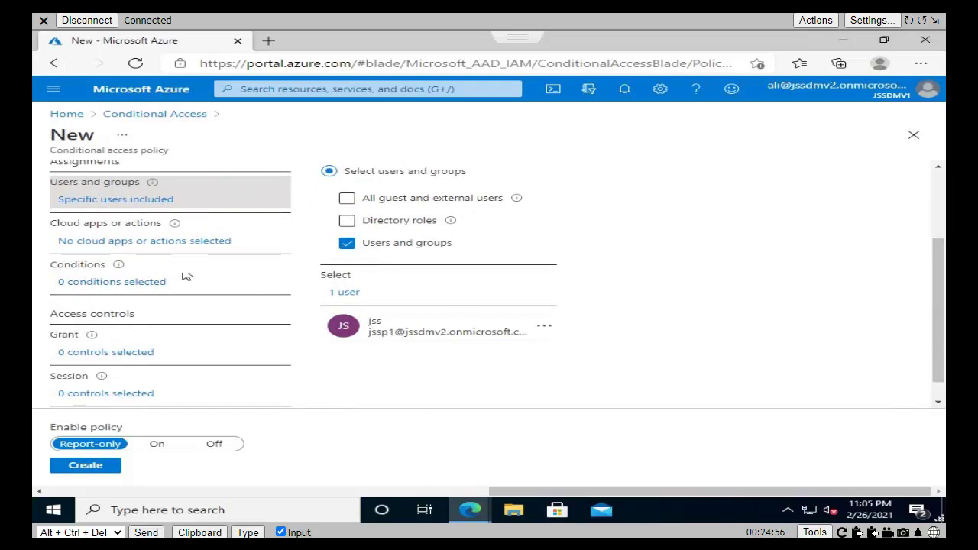
- Select Office 365 Exchange Online, found by searching 'office e', as the policy's only cloud app
click(231, 243)
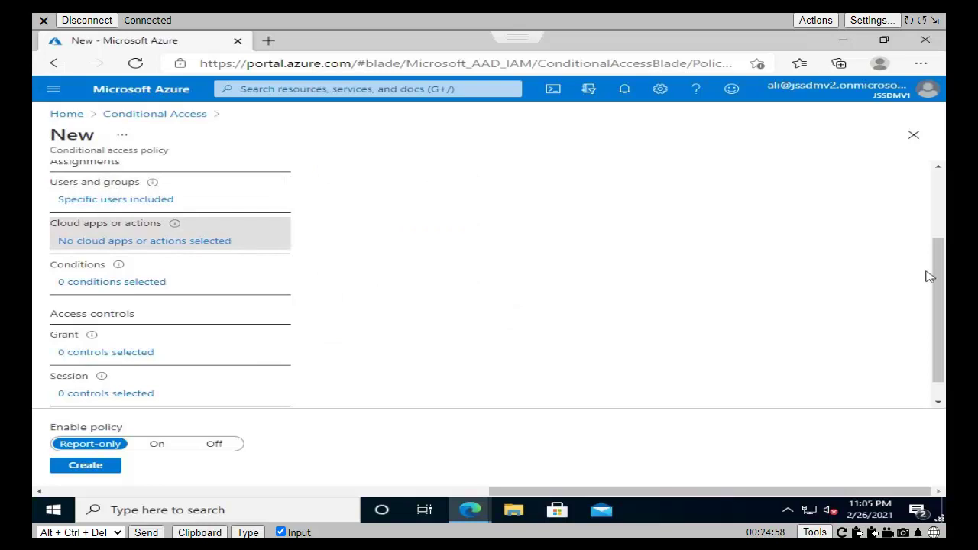
drag(939, 269, 939, 229)
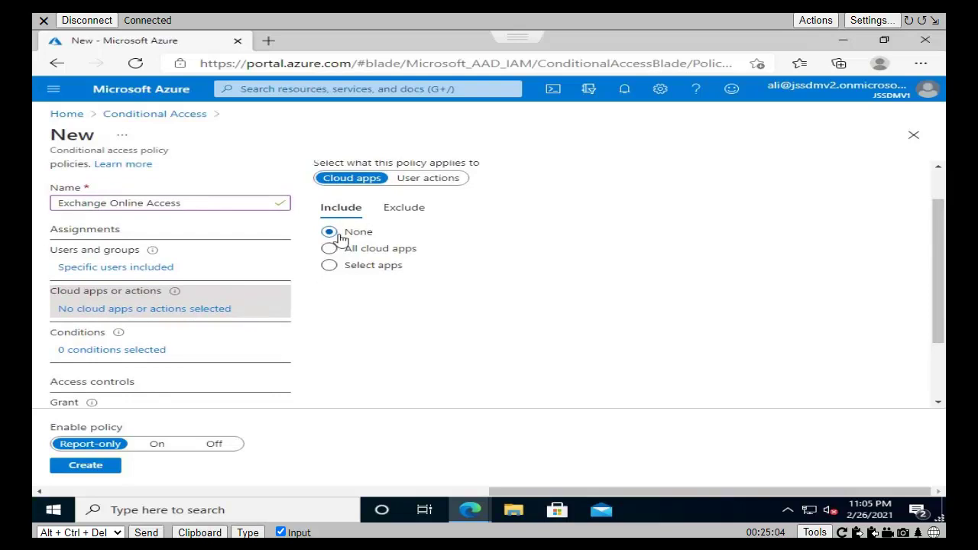
drag(941, 246, 941, 221)
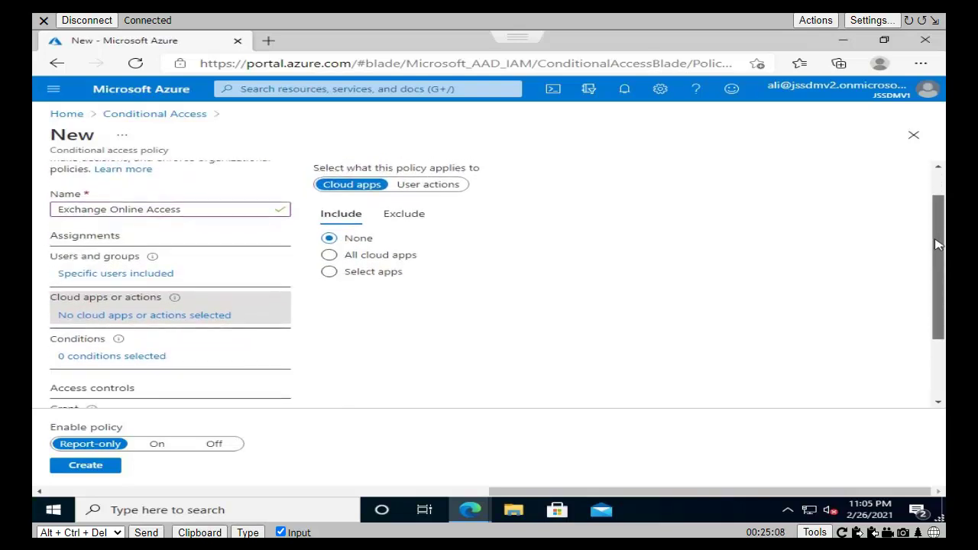
click(328, 272)
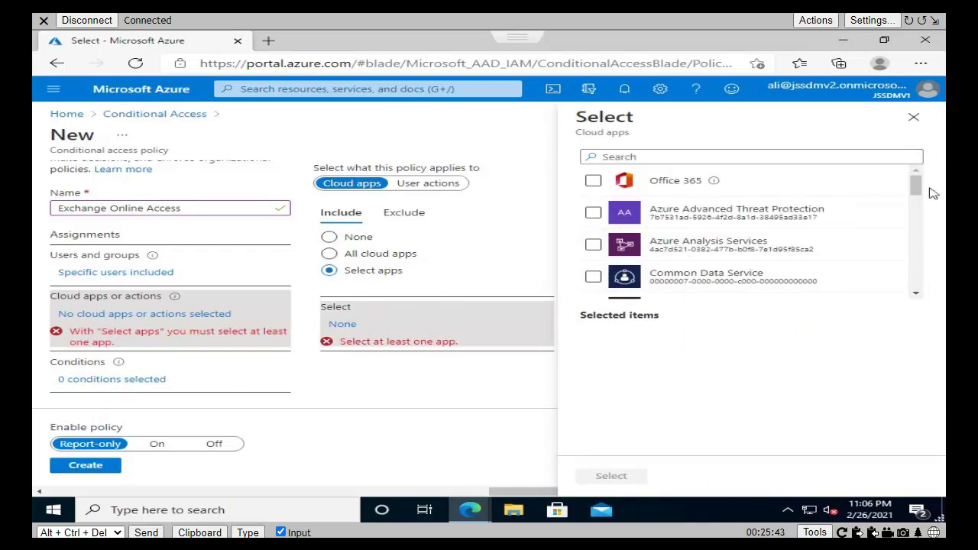
drag(916, 186, 921, 305)
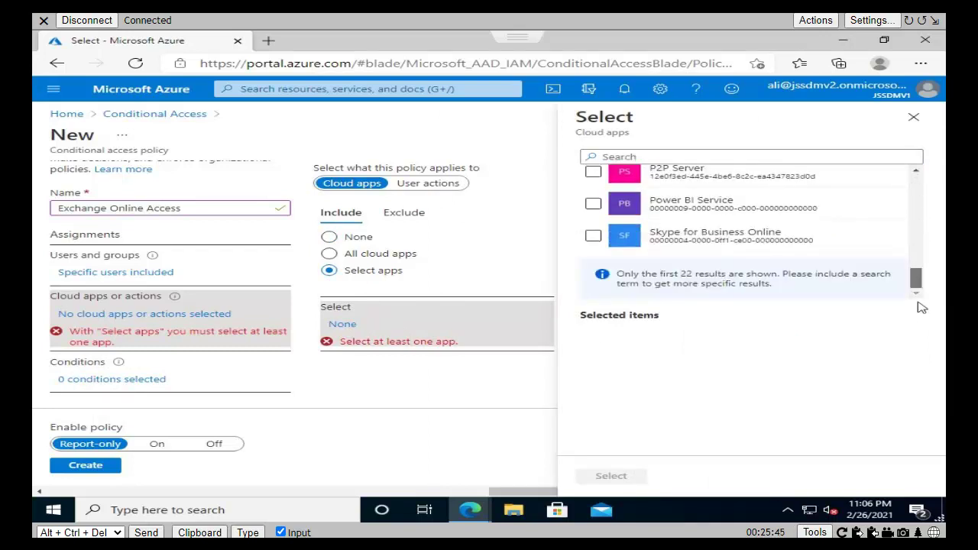
drag(924, 269, 922, 160)
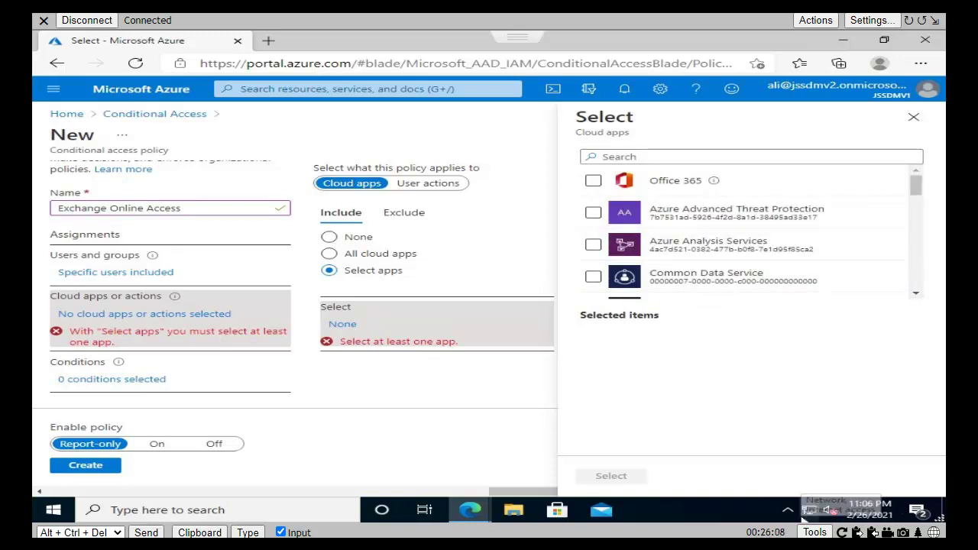
click(660, 156)
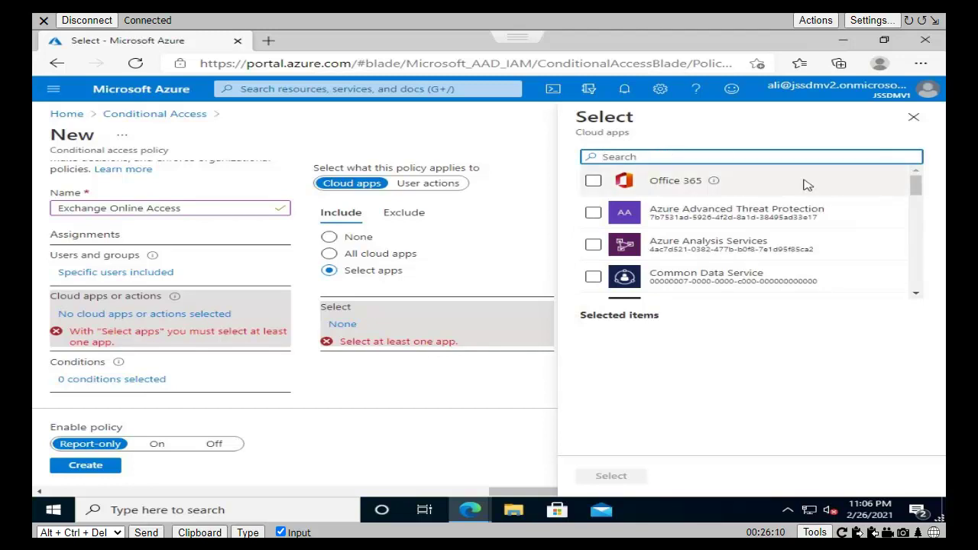
text(office)
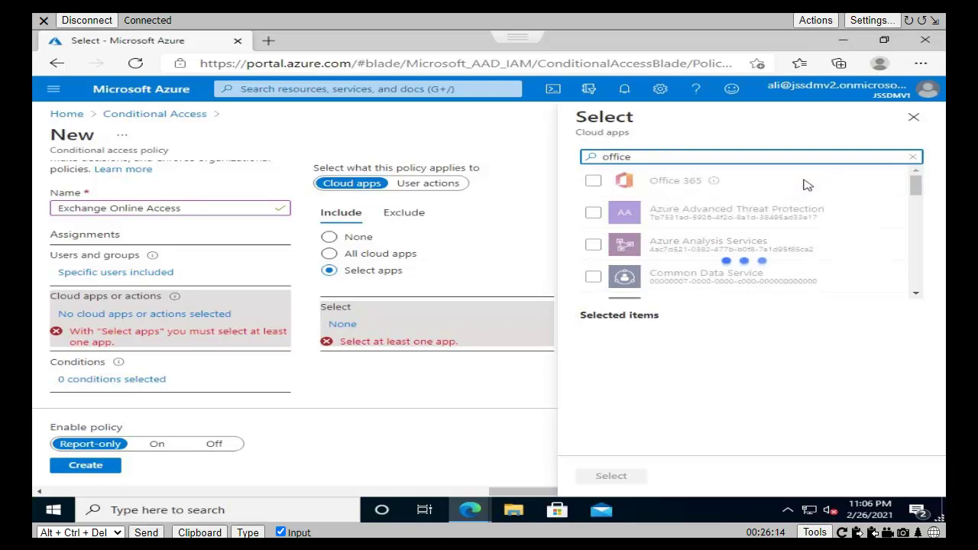
text( e)
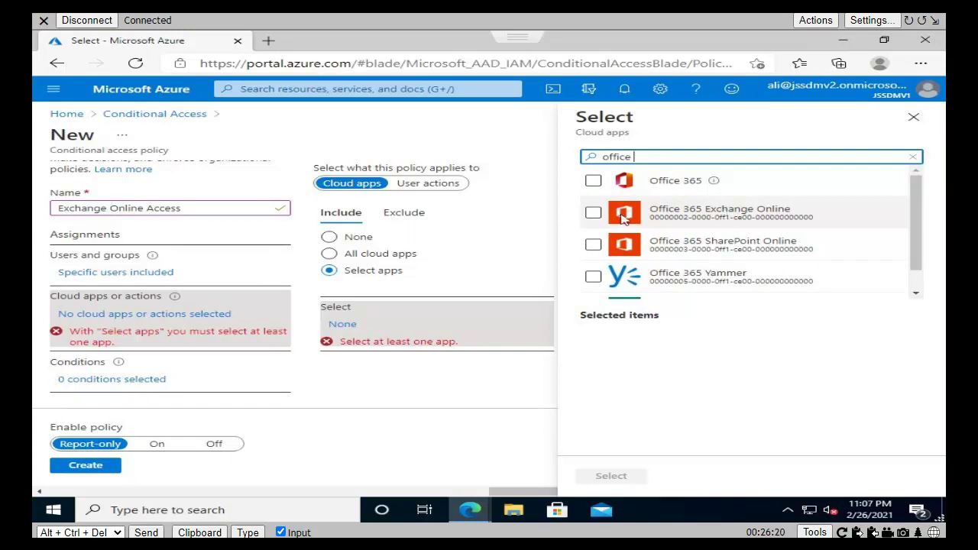
click(593, 213)
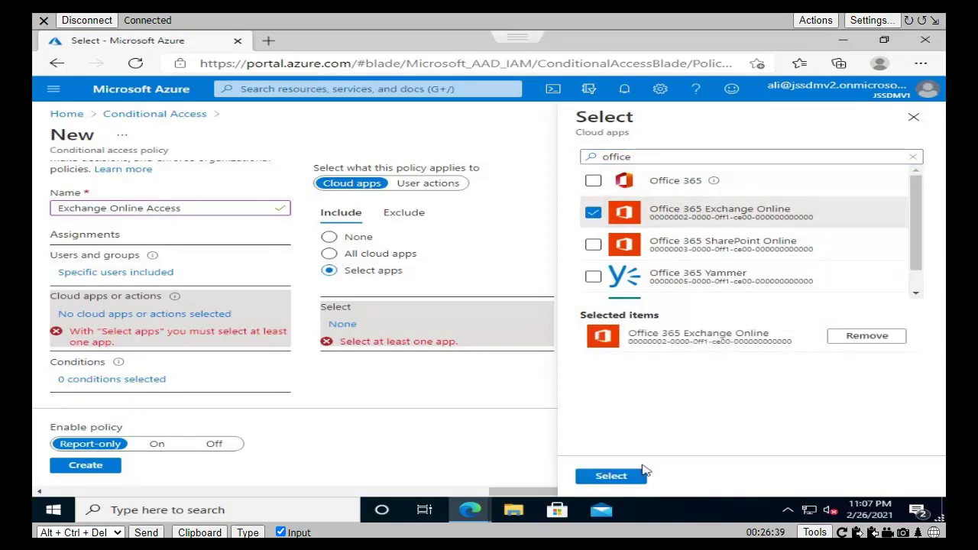
click(631, 476)
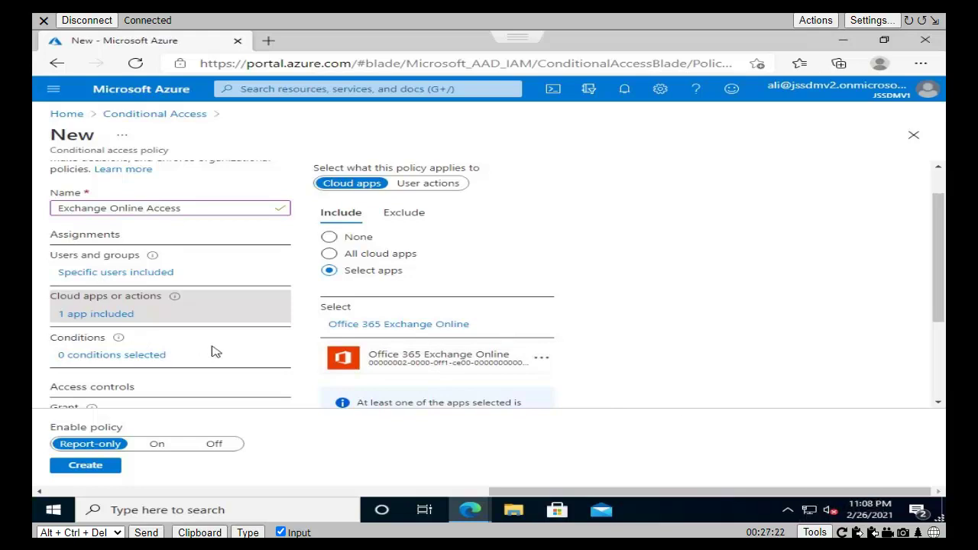
- Turn on the Device platforms condition and include only Windows
click(107, 356)
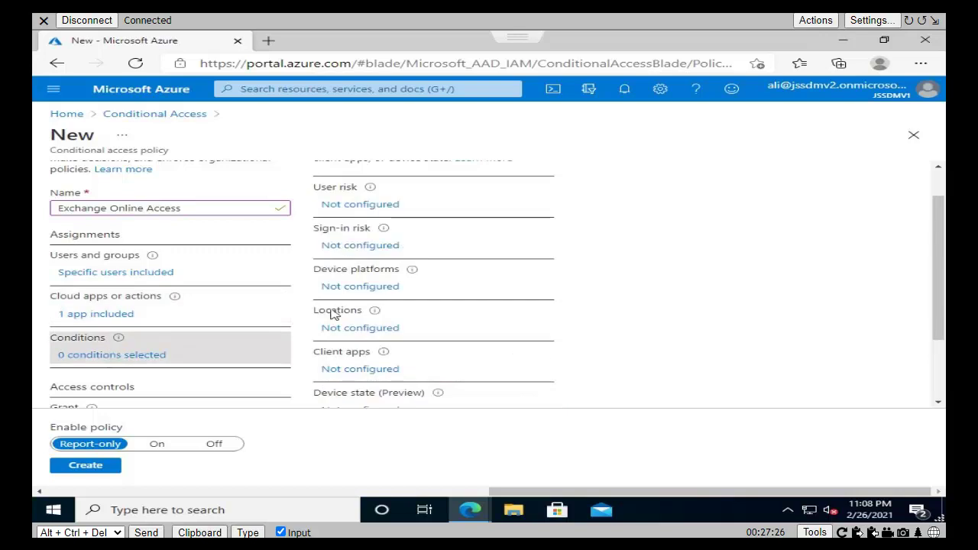
click(367, 287)
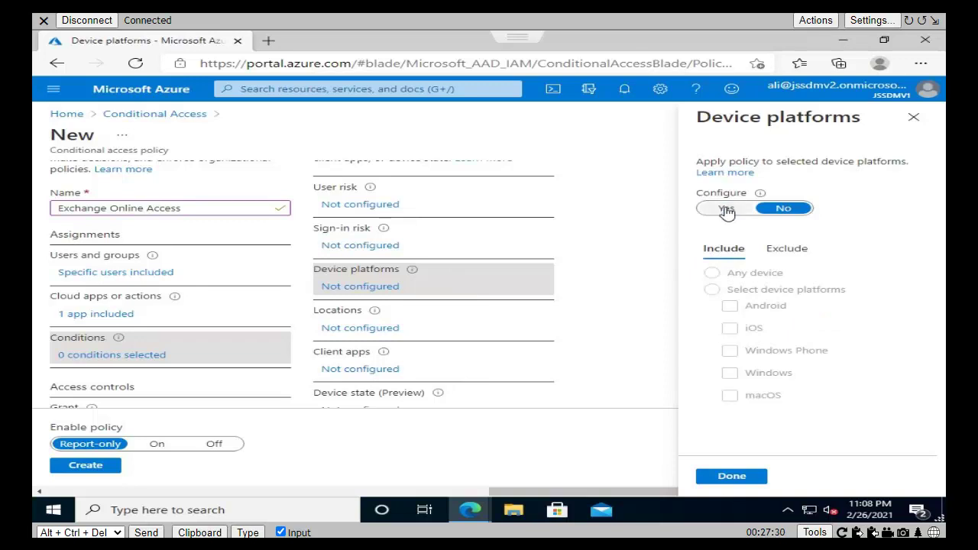
click(726, 210)
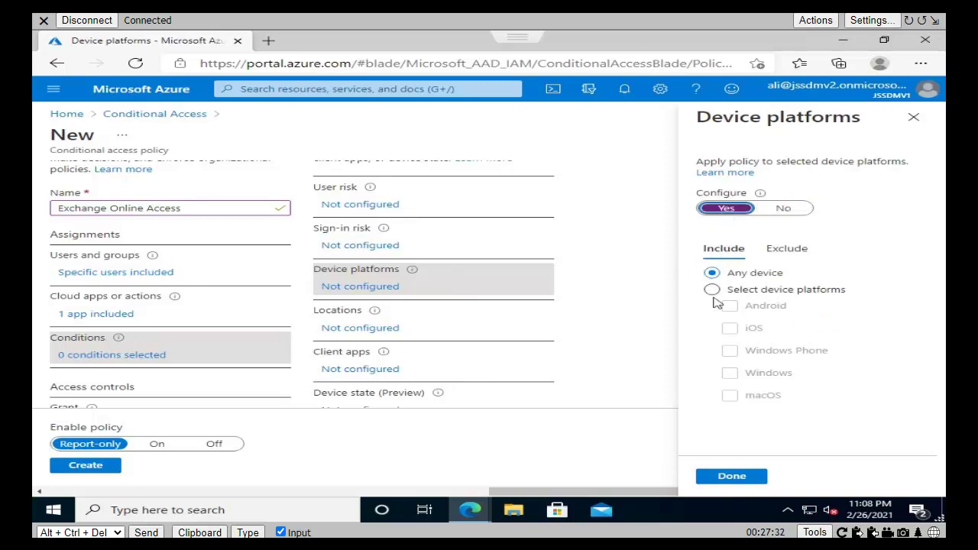
click(712, 290)
click(729, 374)
click(707, 477)
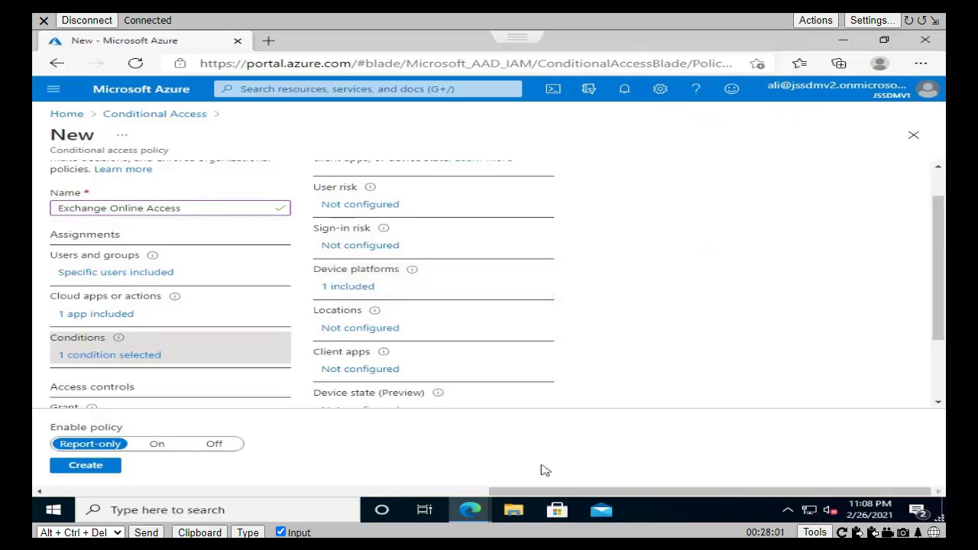
scroll(197, 315, down, 1)
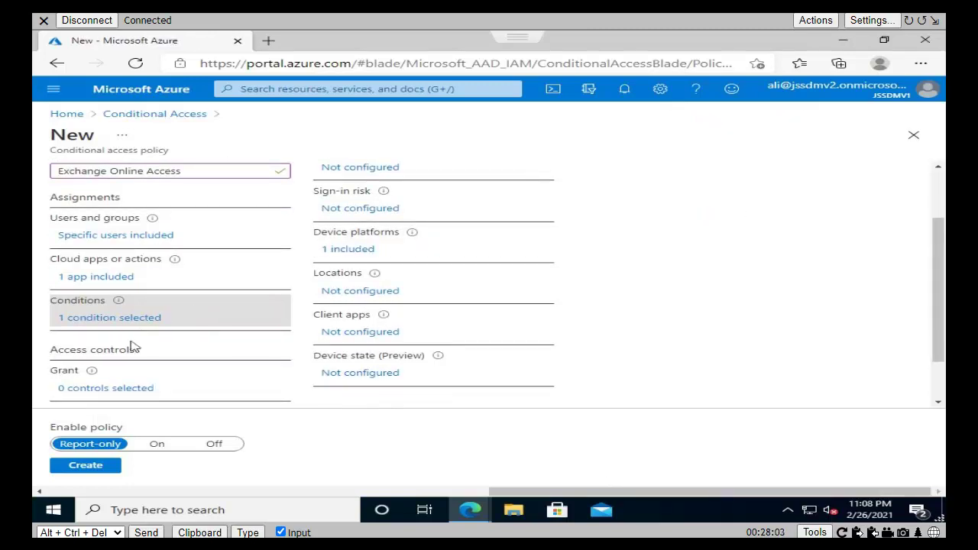
- Set the policy's grant control to Block access
click(103, 389)
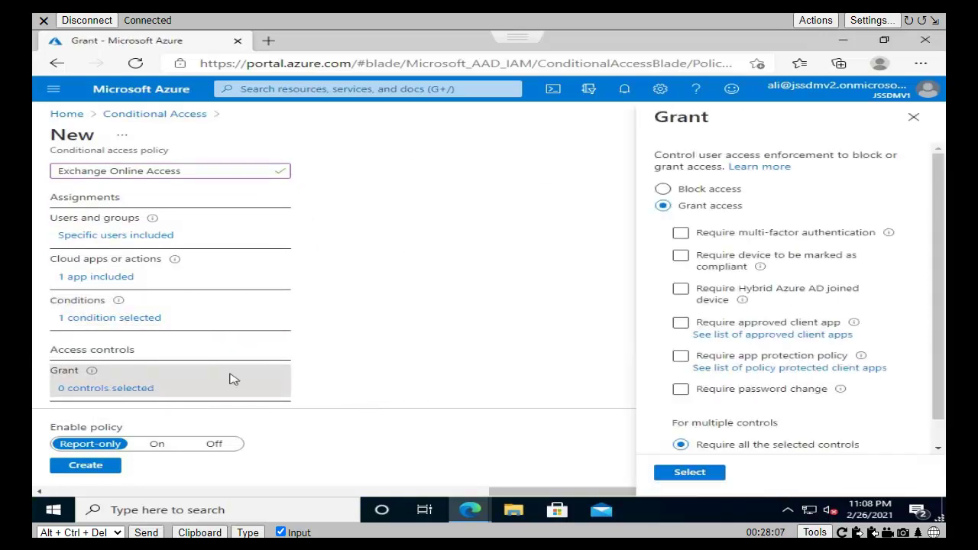
click(662, 189)
scroll(797, 454, down, 1)
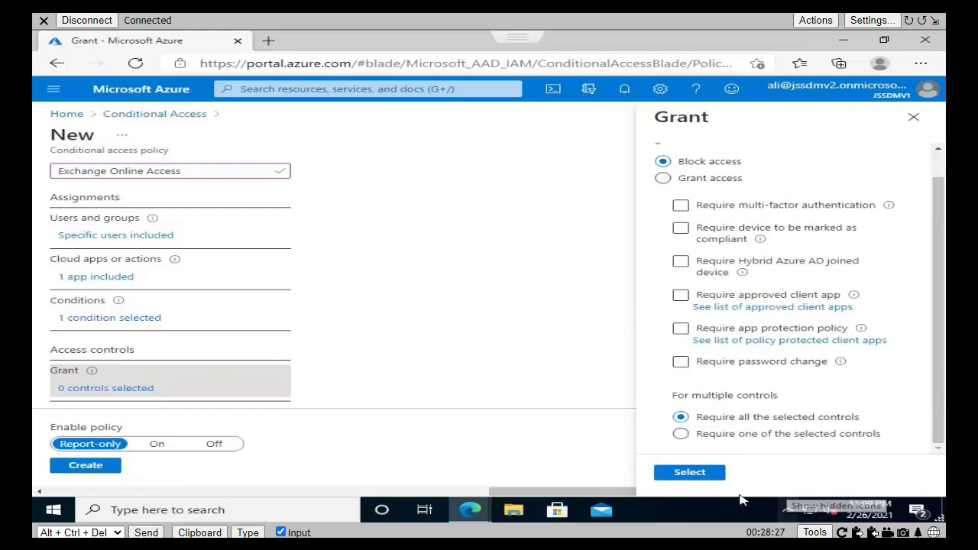
click(689, 473)
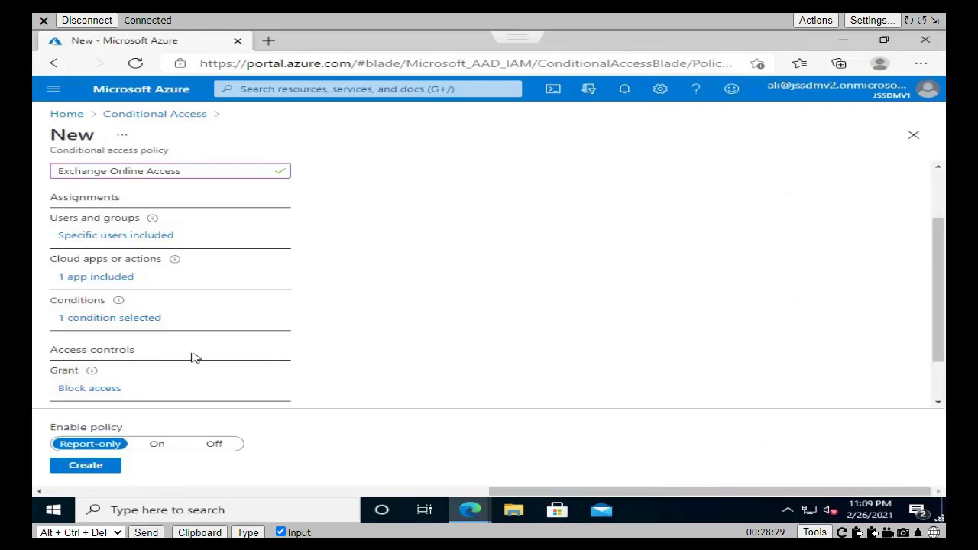
- Switch Enable policy from Report-only to On and create the policy
scroll(194, 340, down, 2)
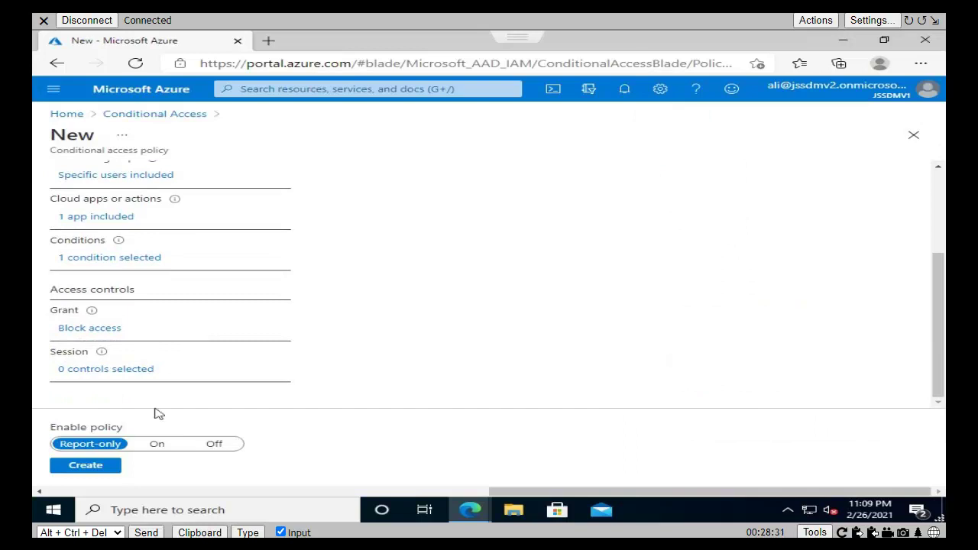
click(159, 447)
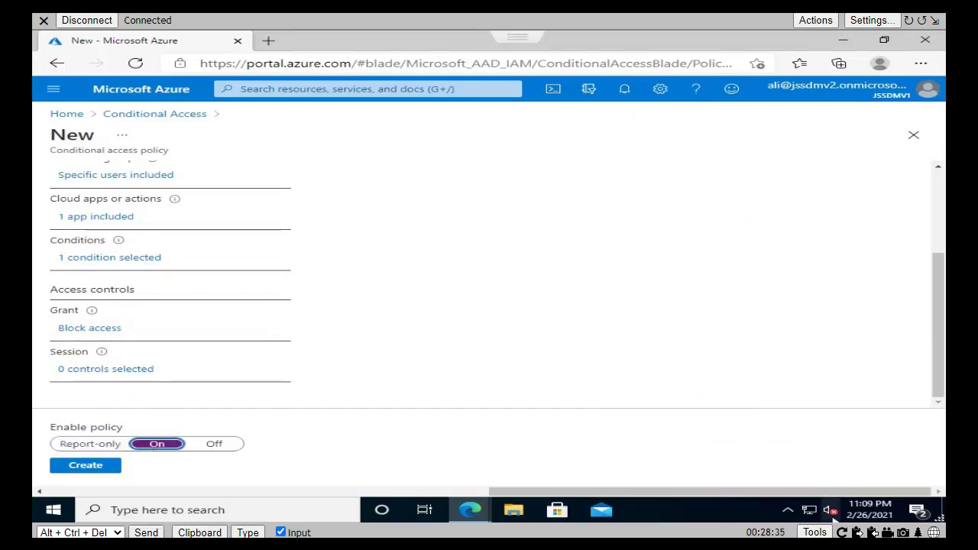
click(98, 469)
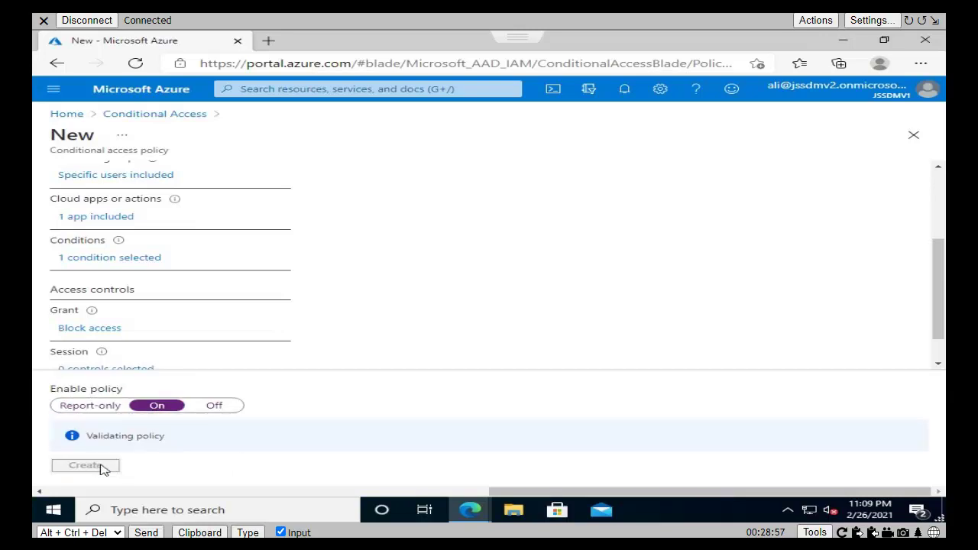
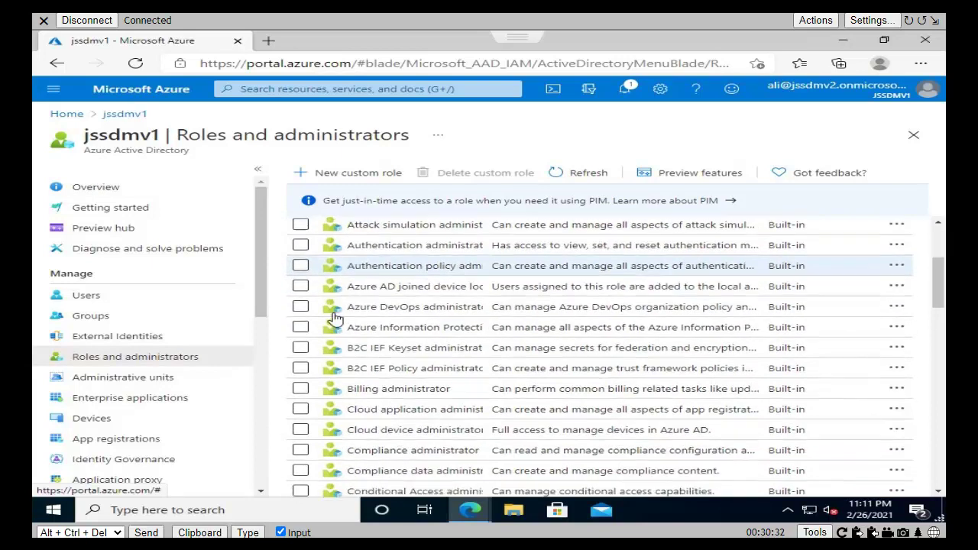
- Scroll the roles list down to Groups administrator and open its Assignments page
scroll(334, 319, down, 4)
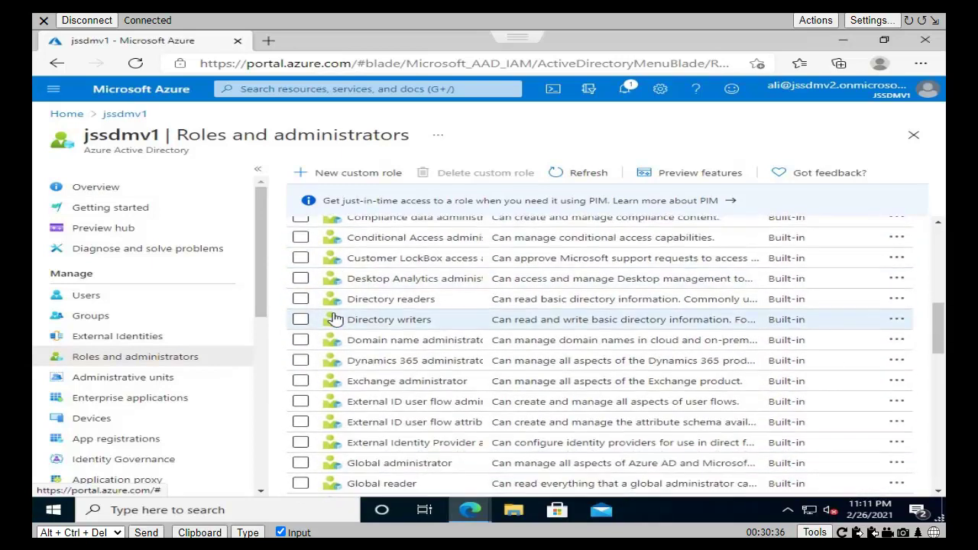
scroll(335, 319, down, 2)
click(300, 421)
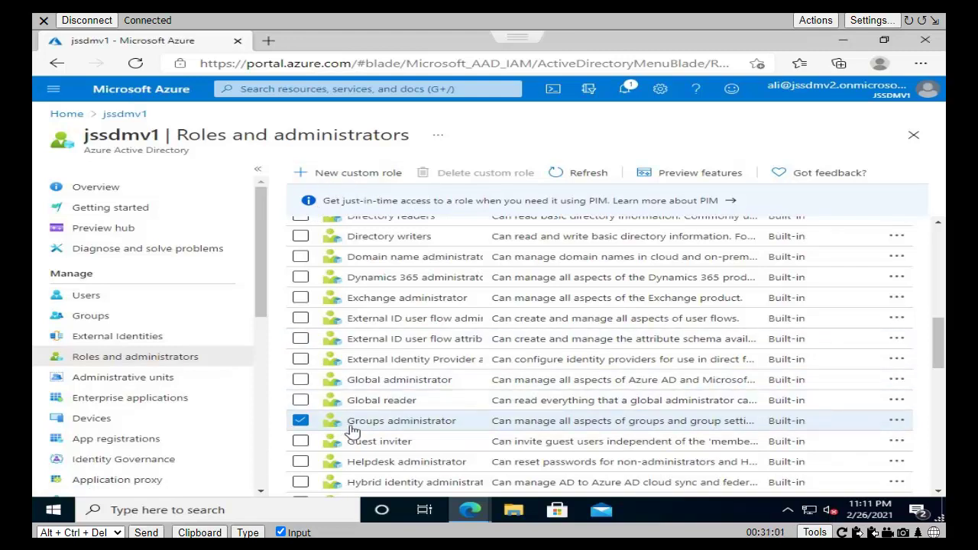
click(300, 421)
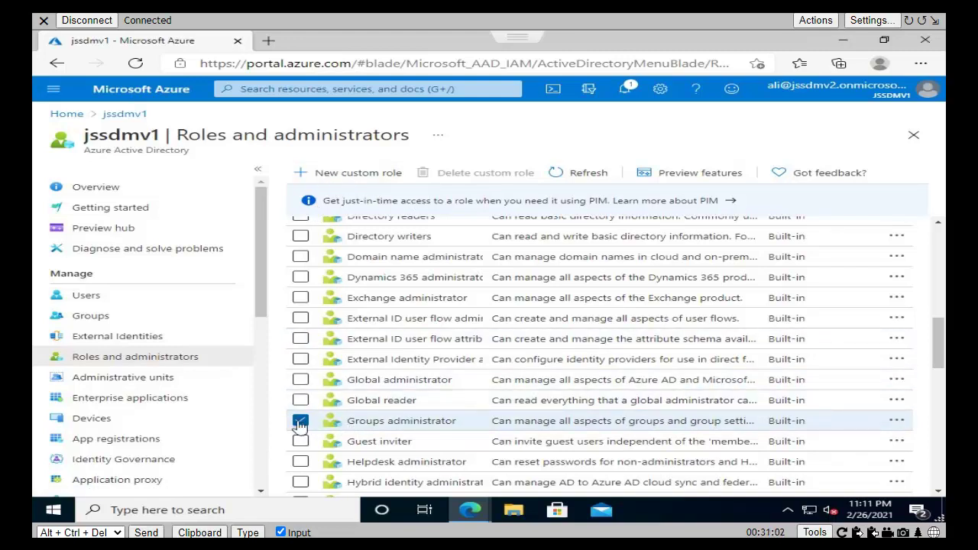
click(396, 422)
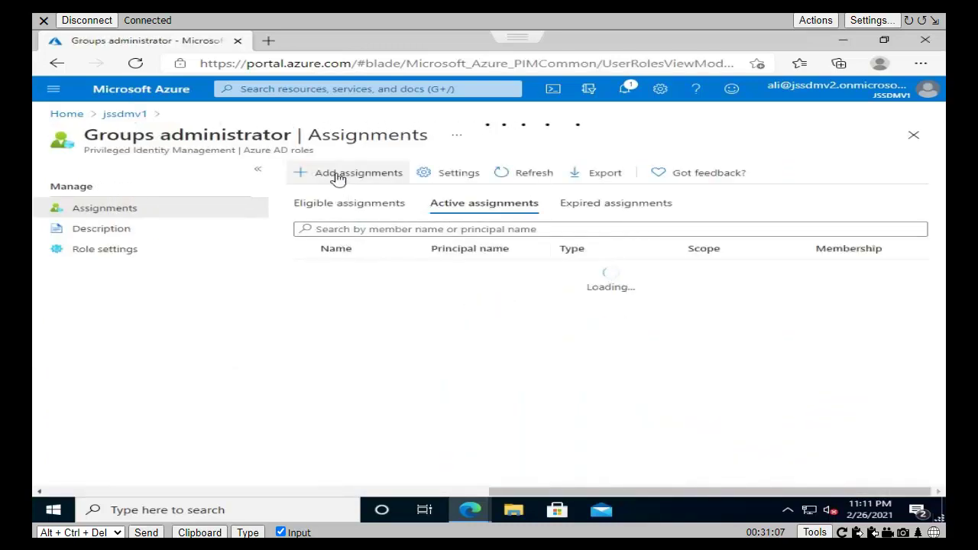
- Add jss as a permanently Eligible Groups administrator assignment at Directory scope
click(338, 174)
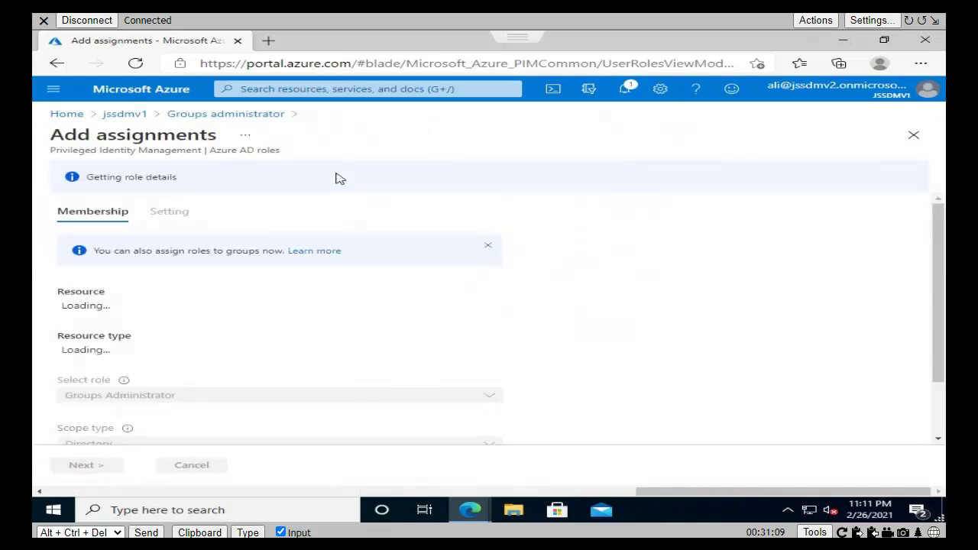
scroll(342, 344, down, 1)
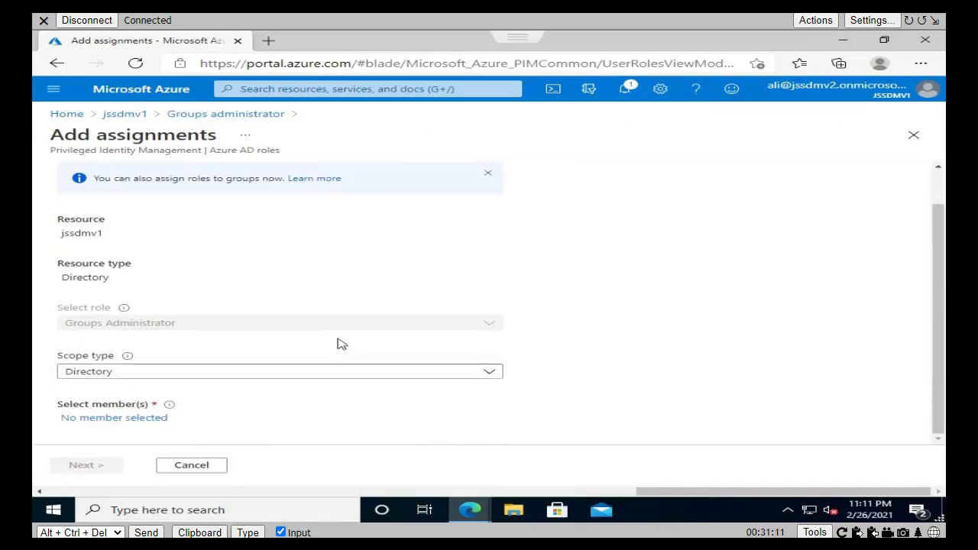
scroll(342, 344, up, 1)
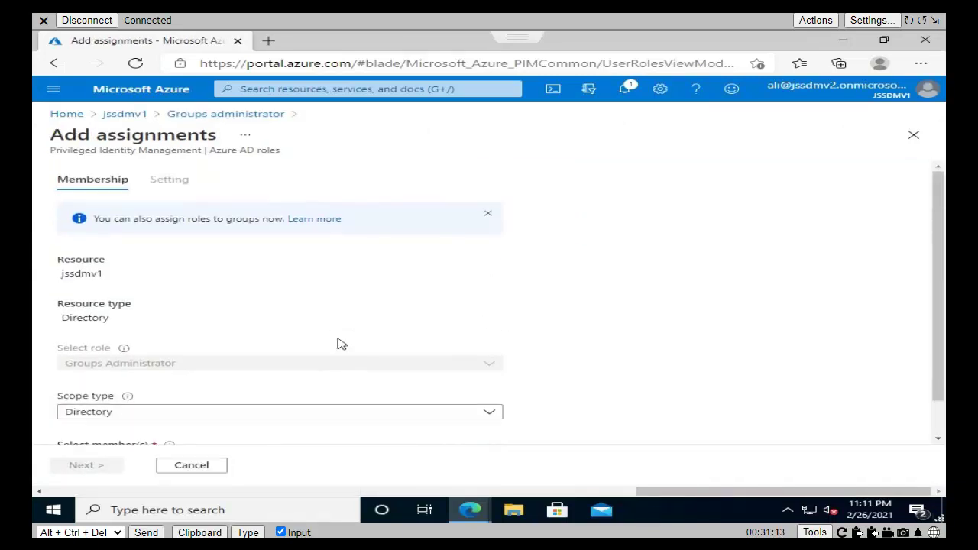
scroll(339, 343, down, 1)
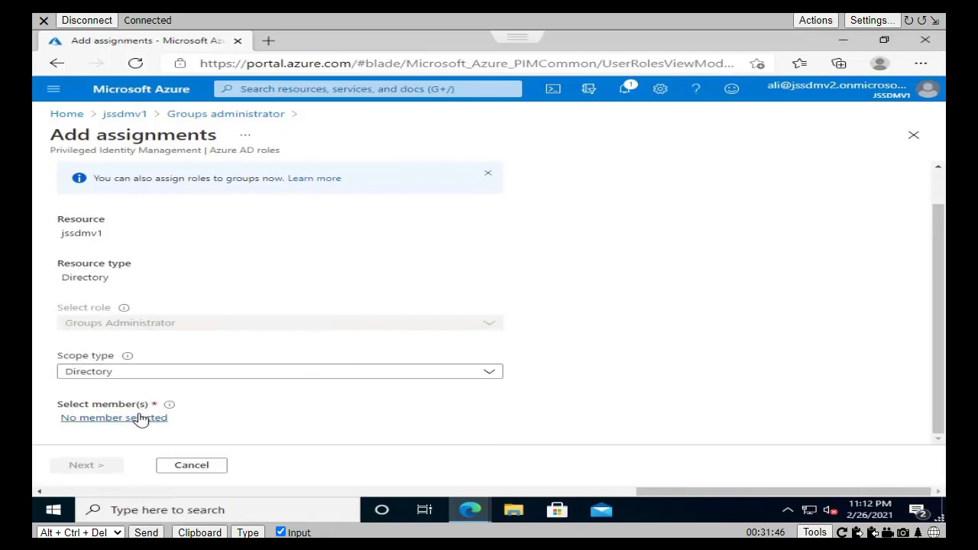
click(143, 416)
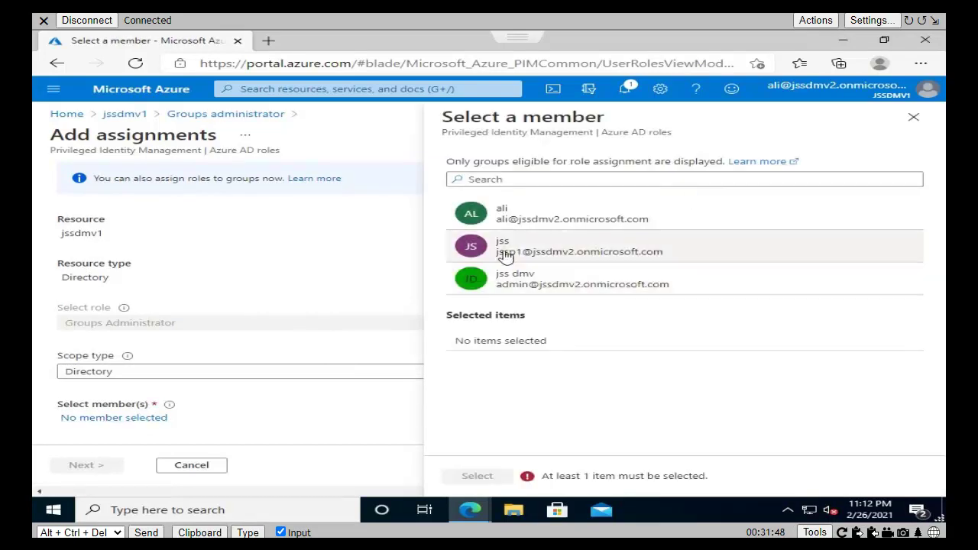
click(540, 250)
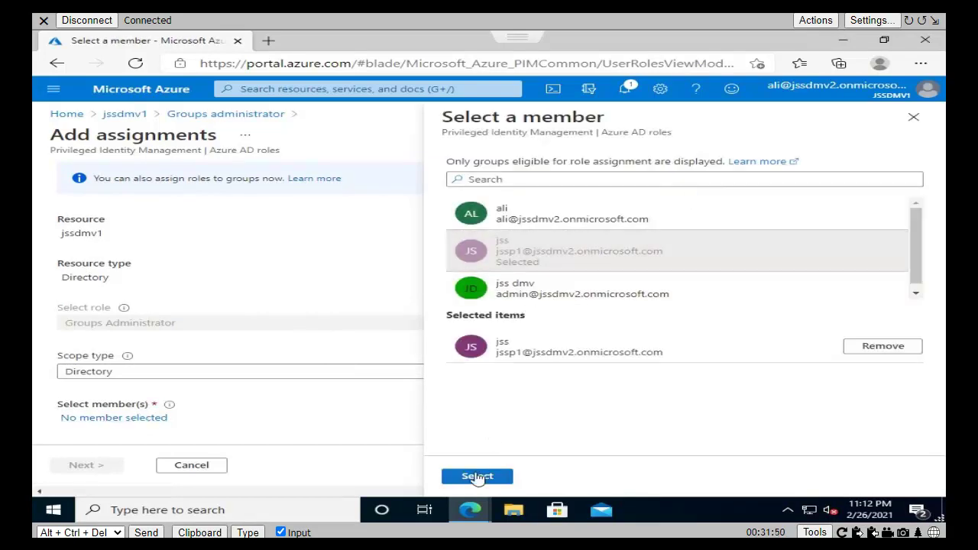
click(477, 476)
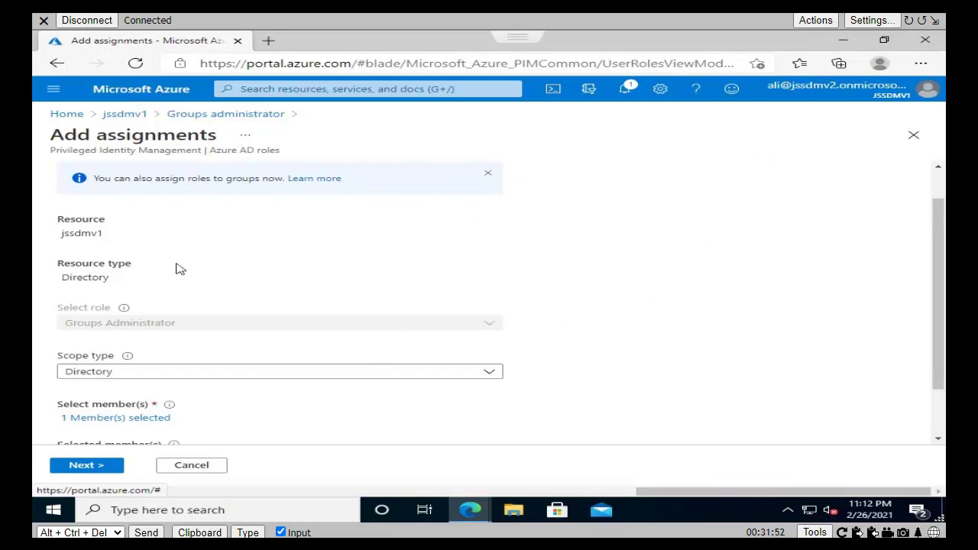
scroll(188, 244, down, 1)
click(87, 465)
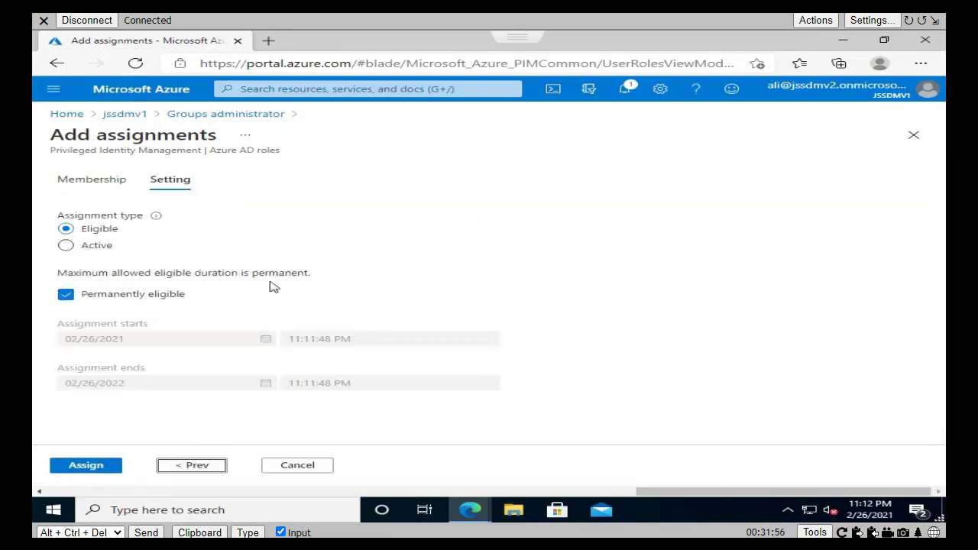
click(106, 467)
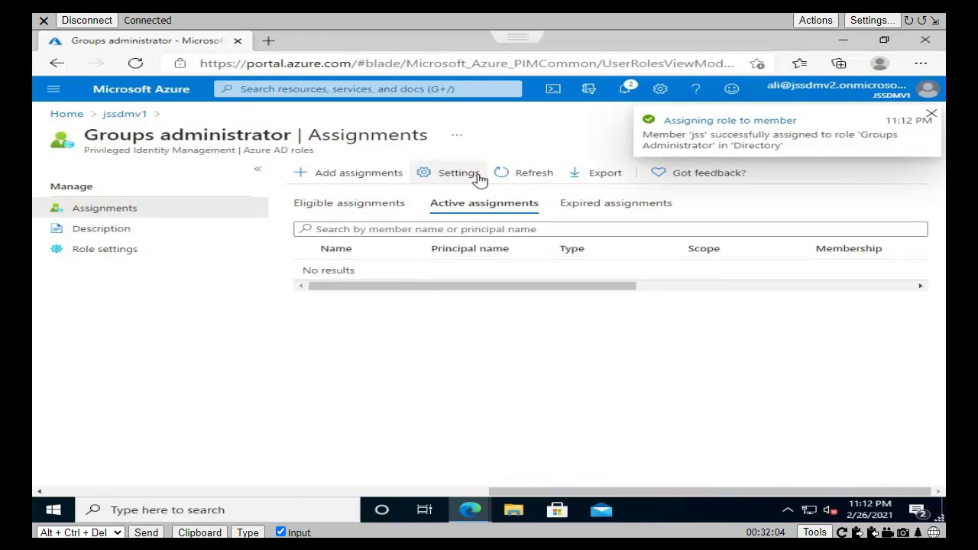
- Refresh the assignments, return to the jssdmv1 roles list, and open Global administrator
click(524, 175)
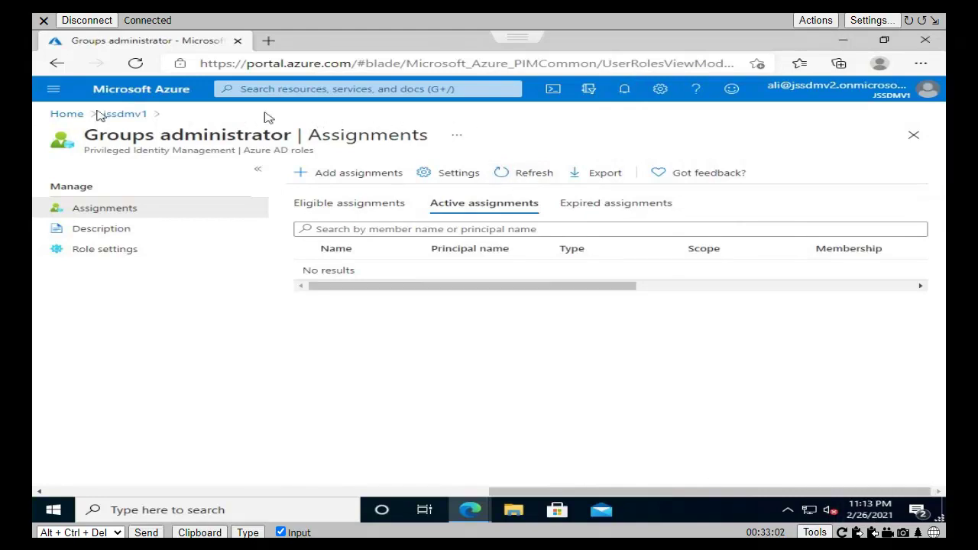
click(125, 114)
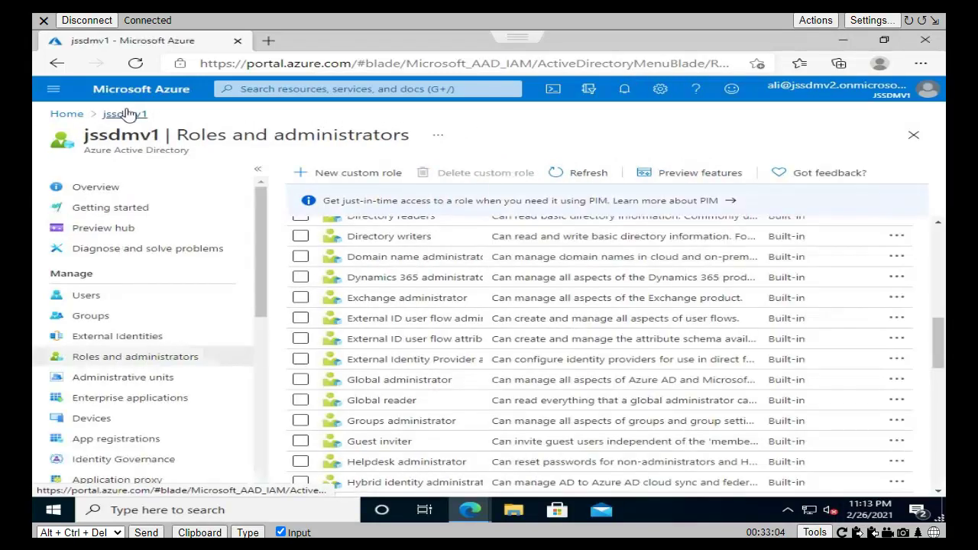
click(410, 384)
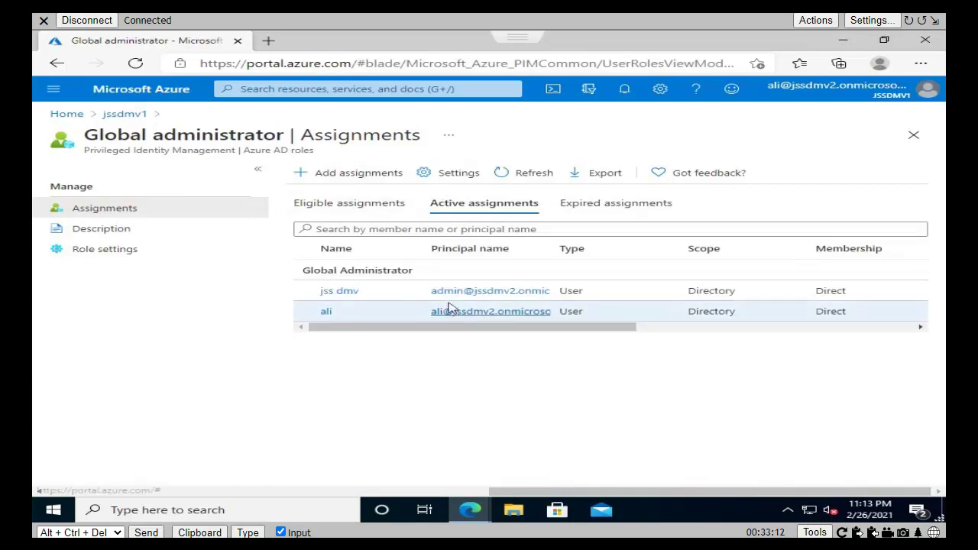
- Assign jss as permanently Eligible for Global administrator at Directory scope
click(356, 175)
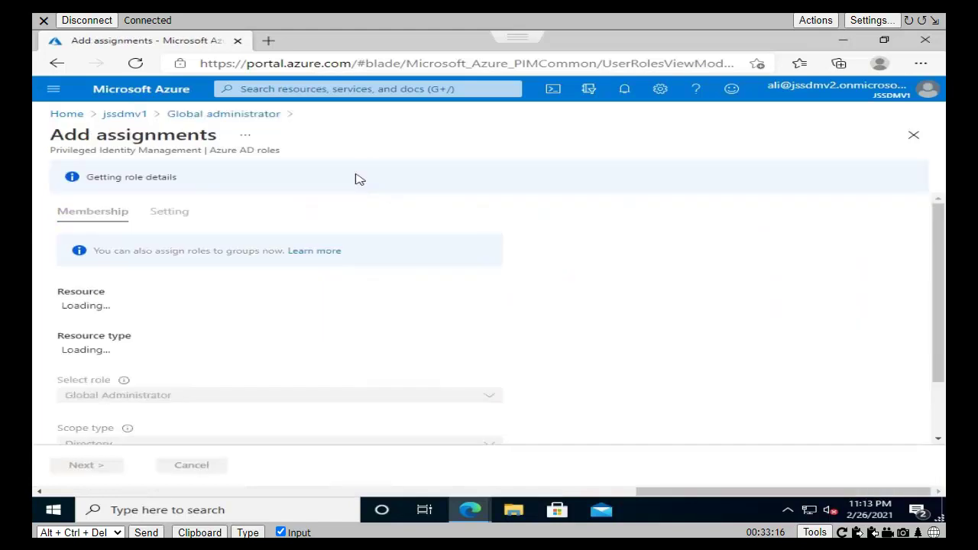
scroll(153, 343, down, 1)
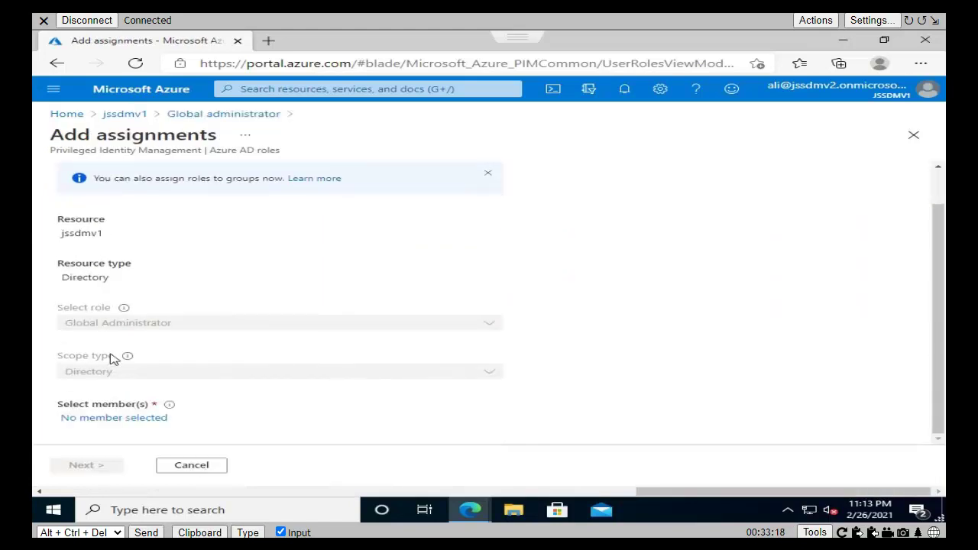
click(113, 419)
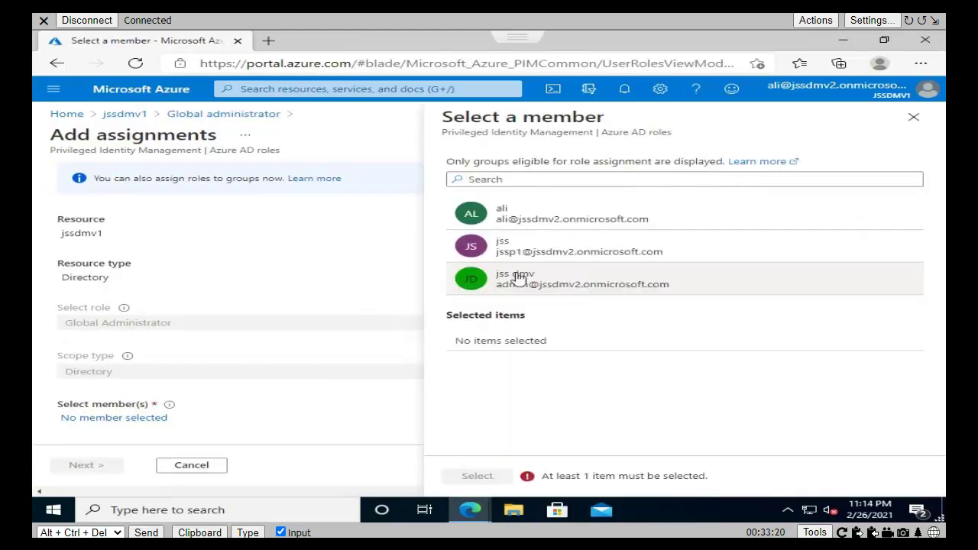
click(503, 255)
click(476, 476)
click(94, 466)
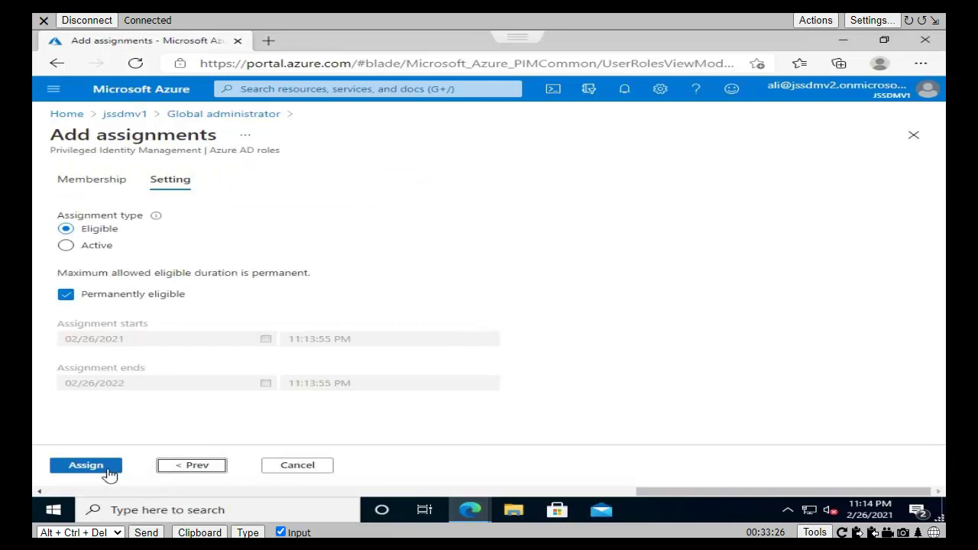
click(110, 471)
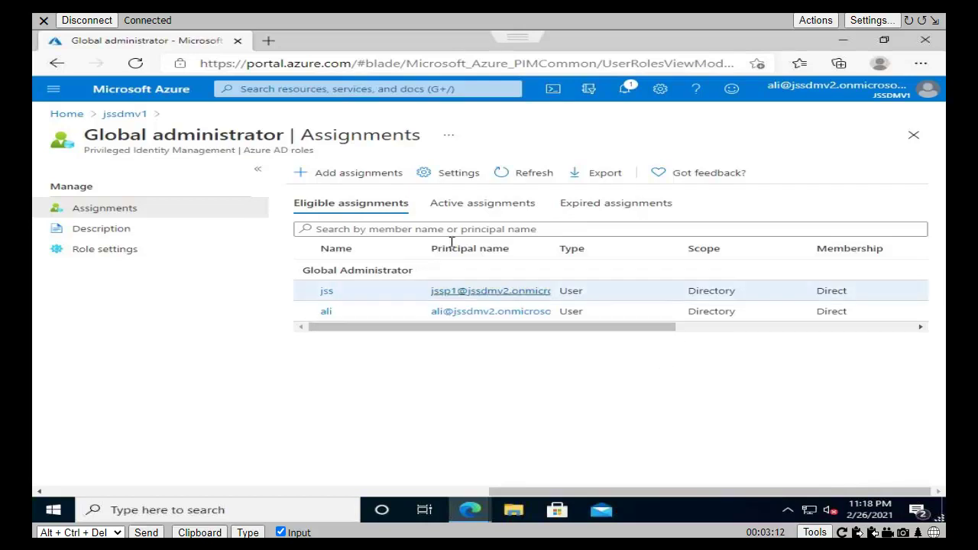
- Close the helpdesk2 console and open the helpdesk VM's console in full screen
key(Escape)
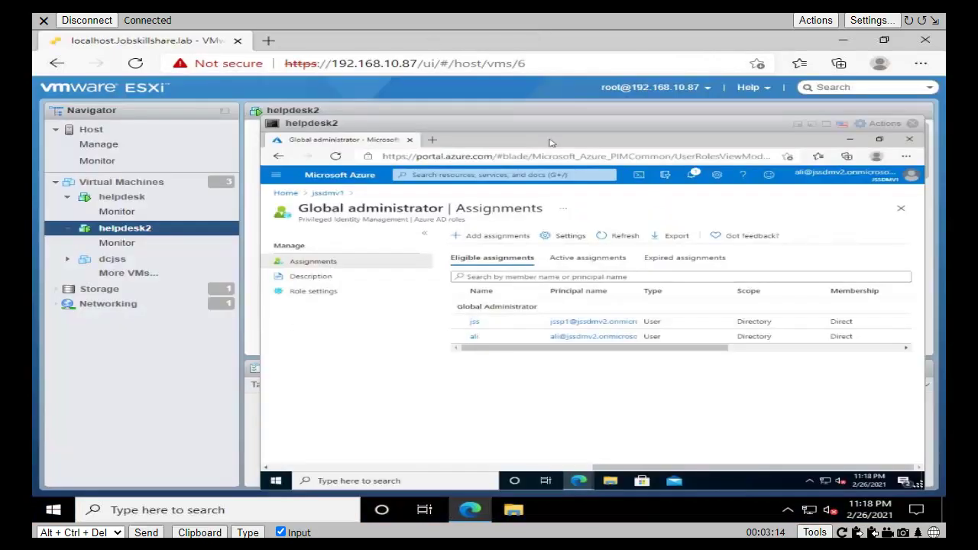
click(912, 123)
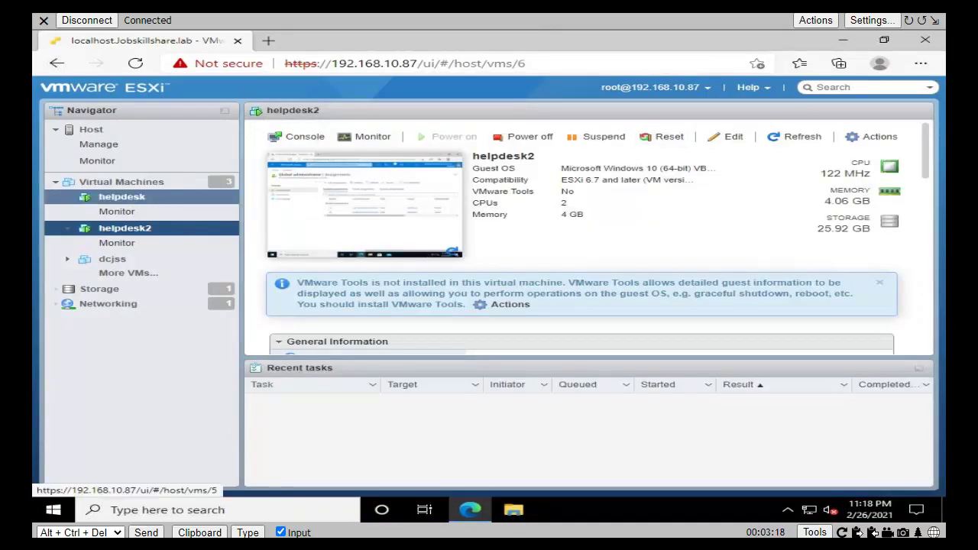
click(121, 196)
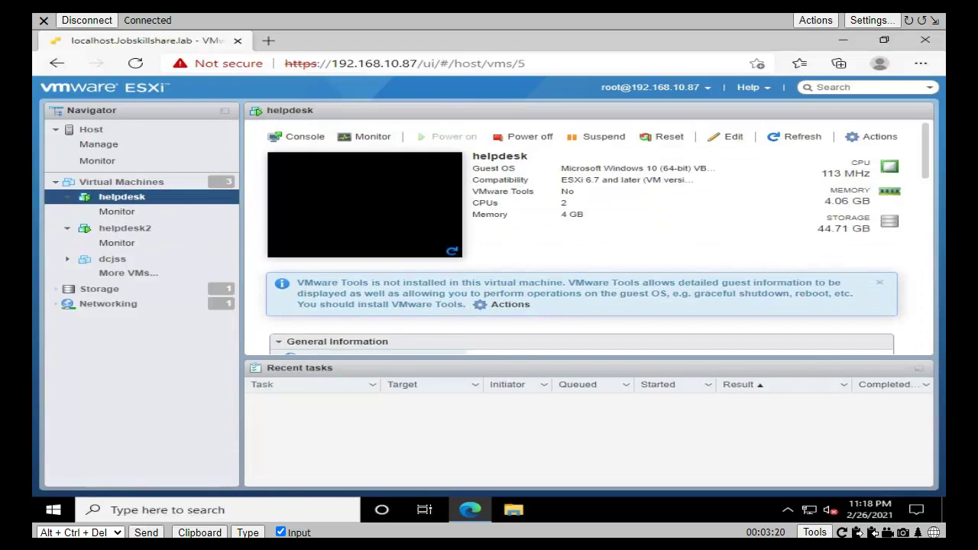
click(428, 210)
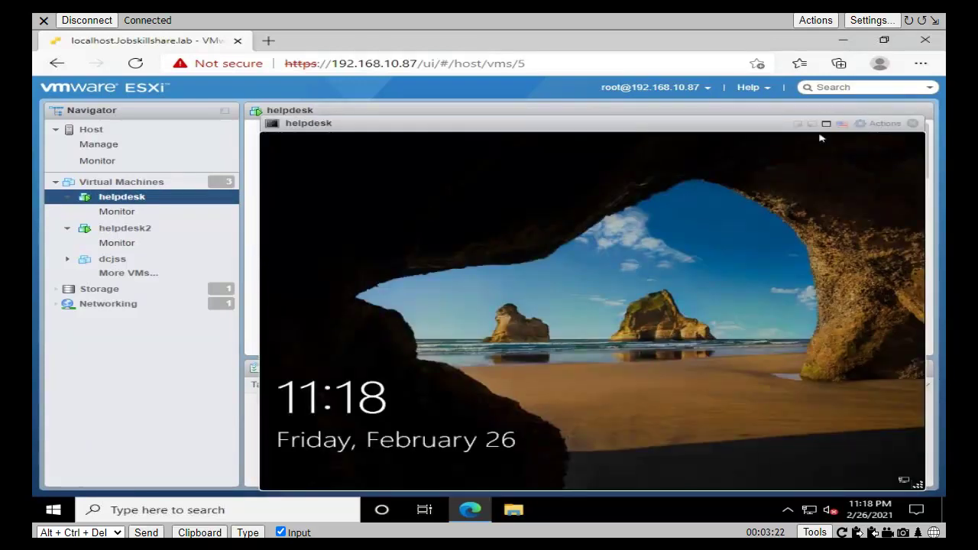
click(826, 124)
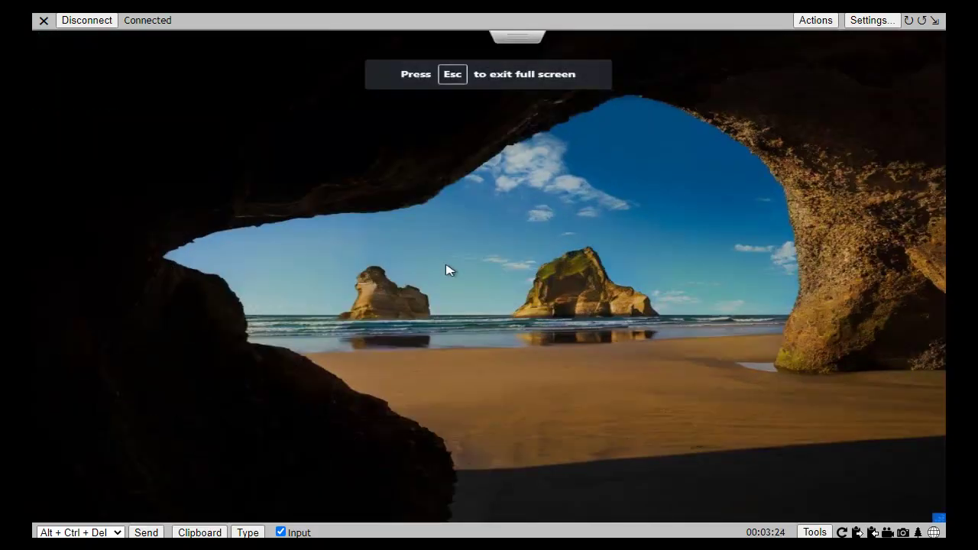
- Sign in as Other user with the work account's e-mail address and password
click(449, 271)
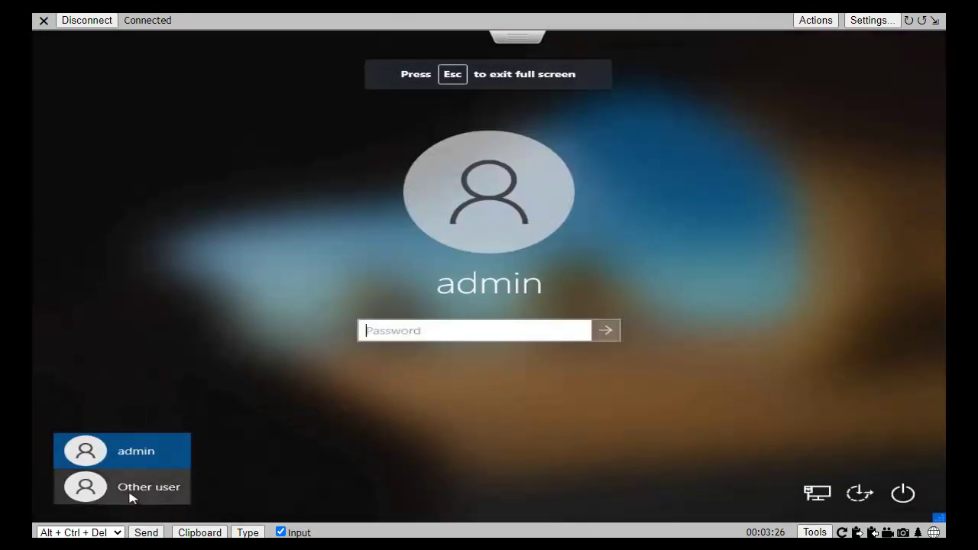
click(149, 487)
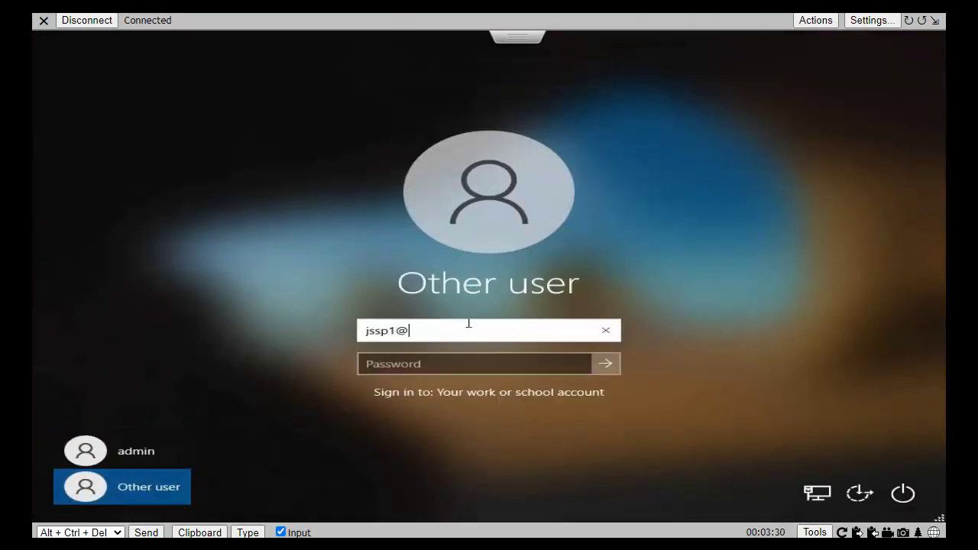
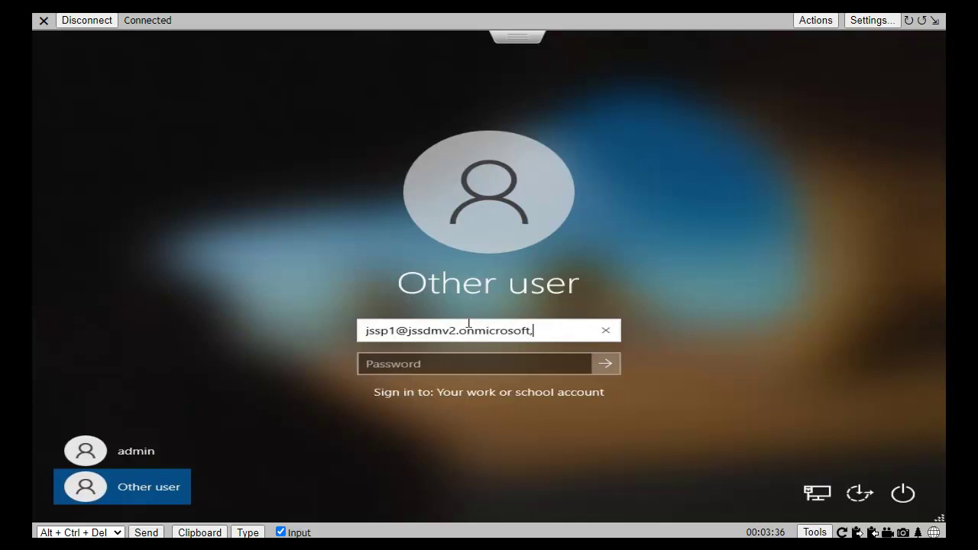
key(Tab)
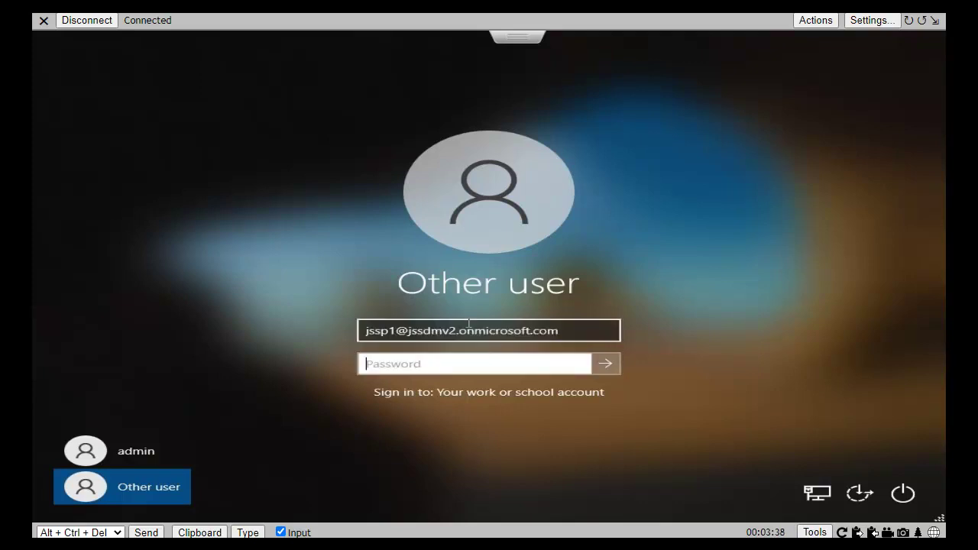
text(•••••••••••••)
key(Return)
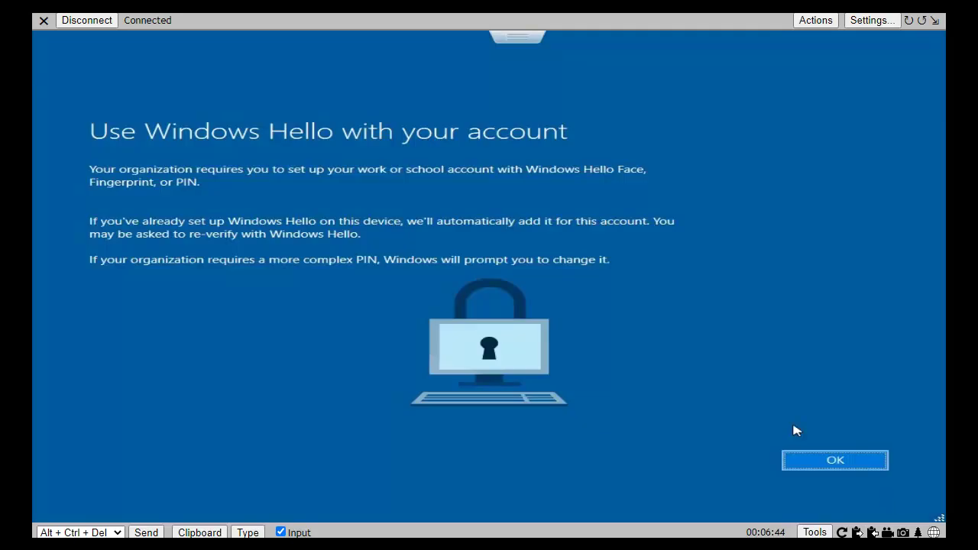
- Acknowledge Windows Hello, close the blank dialog, and skip PIN setup for now
click(848, 460)
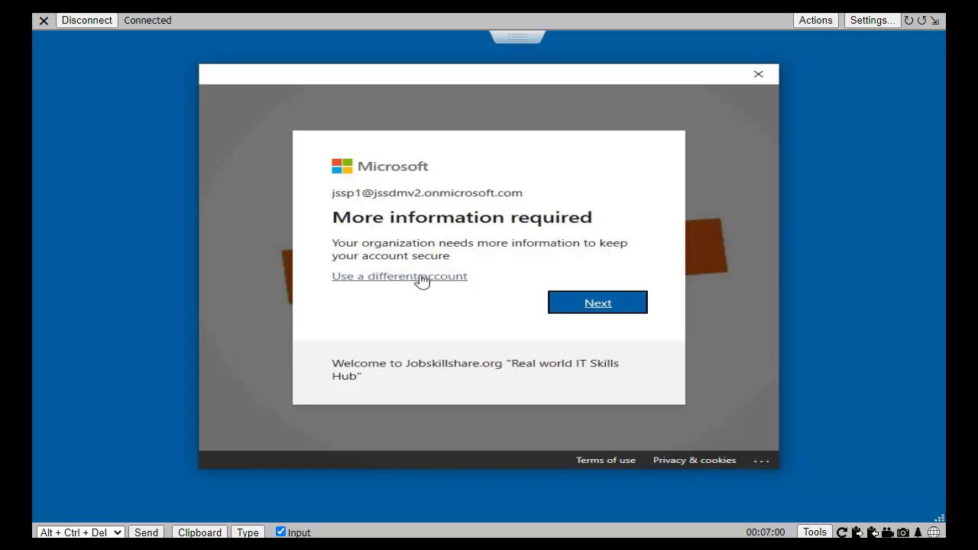
click(610, 302)
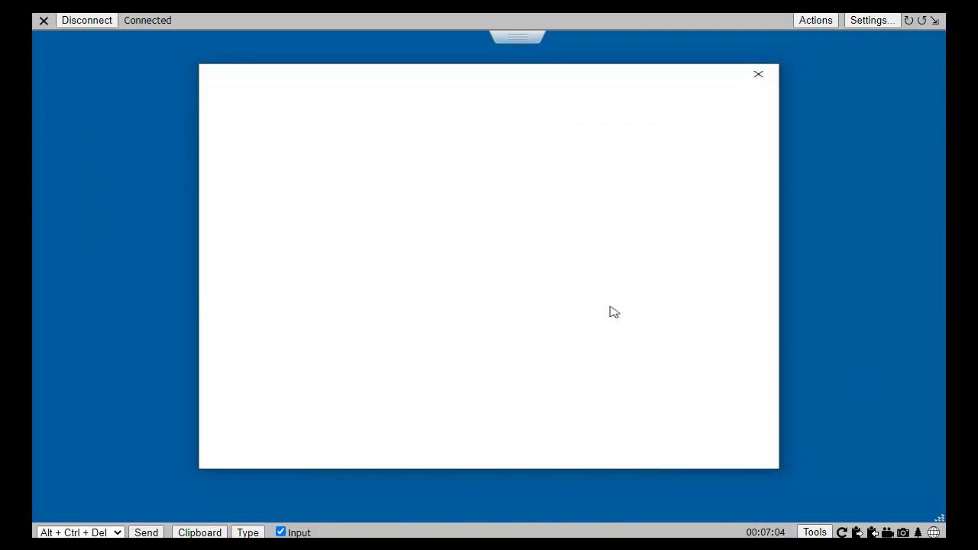
click(759, 75)
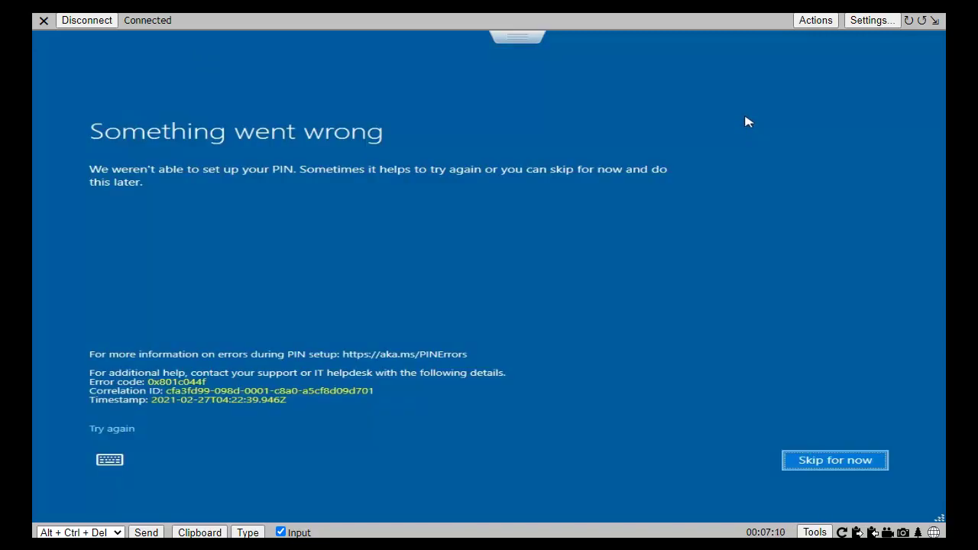
click(840, 462)
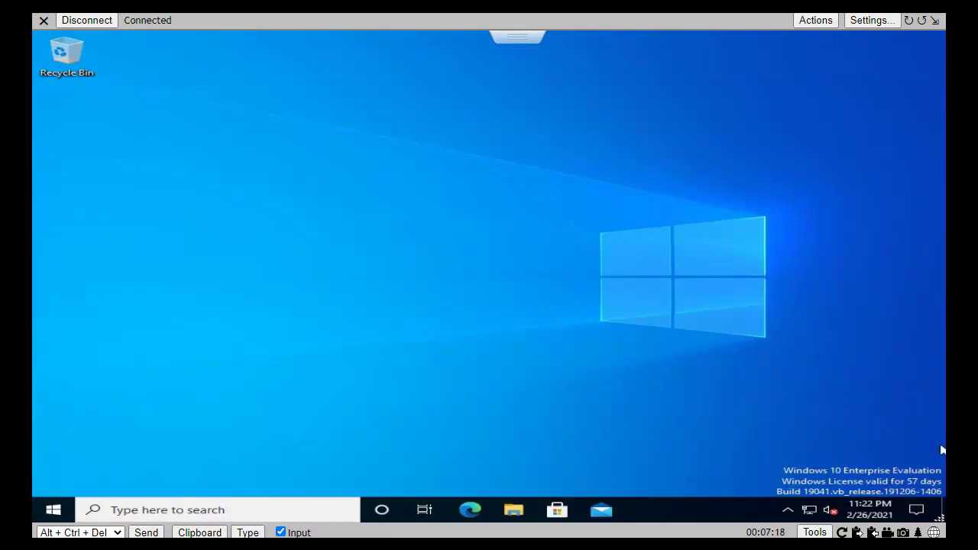
- Open the Proxy page in Network & Internet settings from the network tray icon
right_click(808, 510)
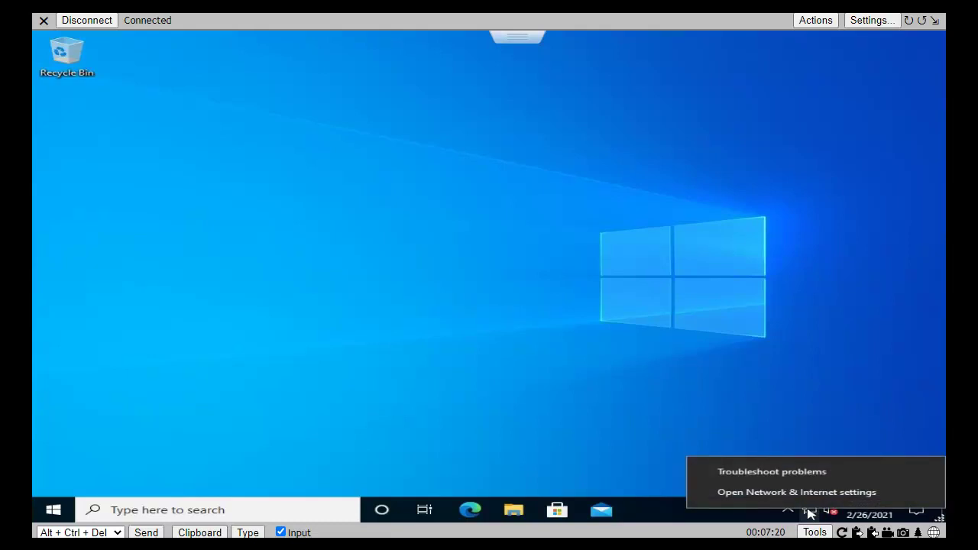
click(787, 493)
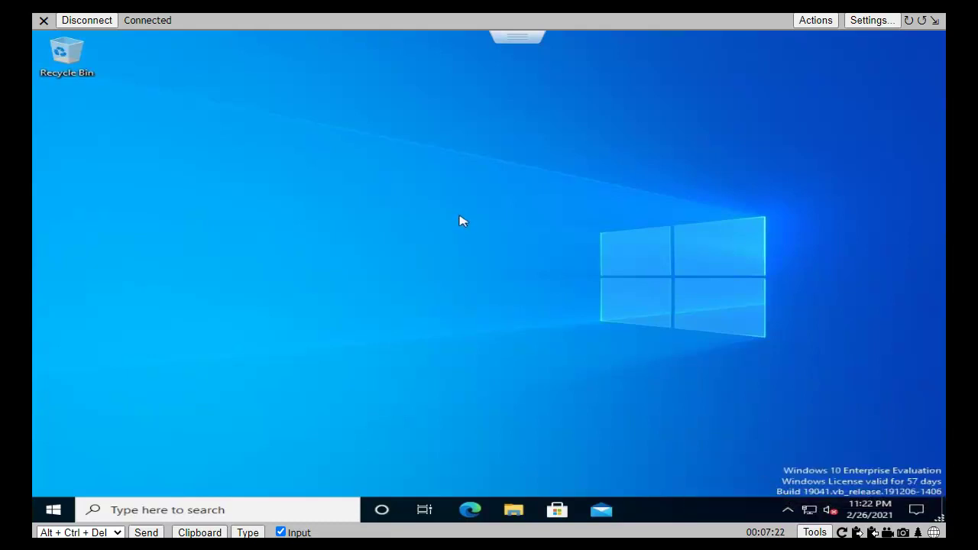
key(super+i)
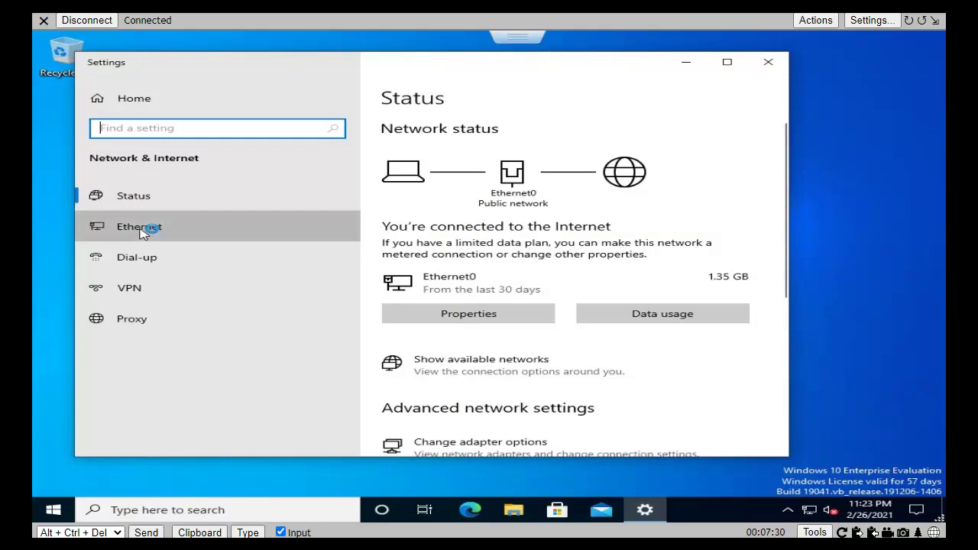
click(139, 228)
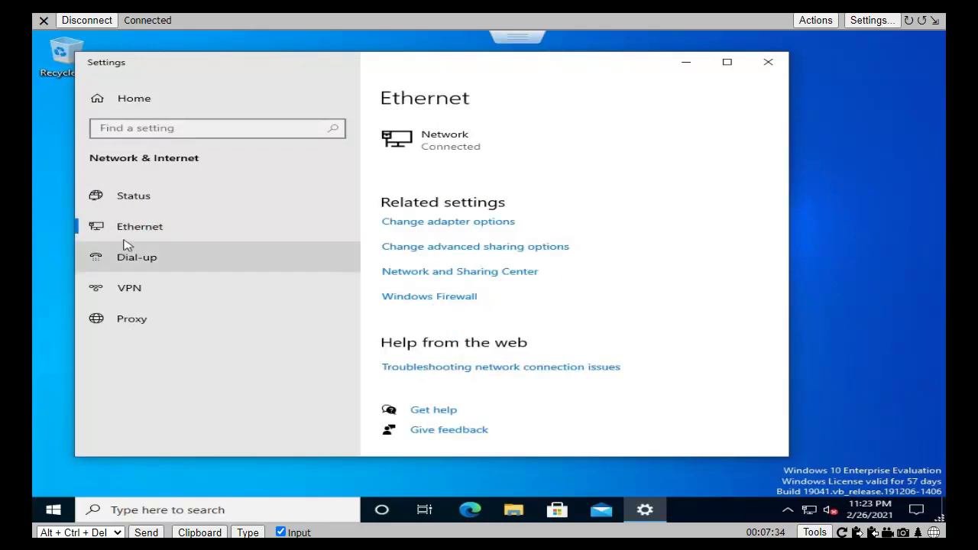
click(149, 203)
scroll(677, 305, down, 5)
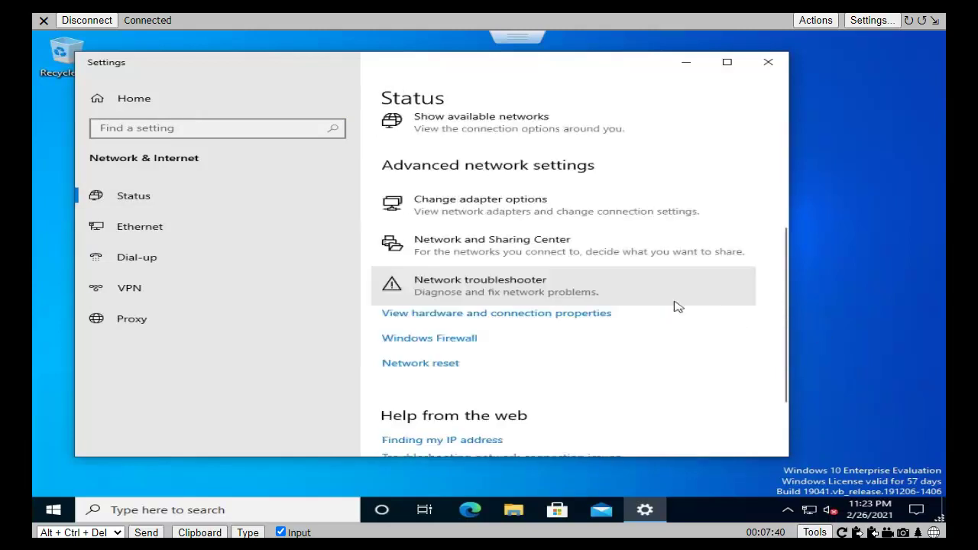
scroll(653, 303, up, 5)
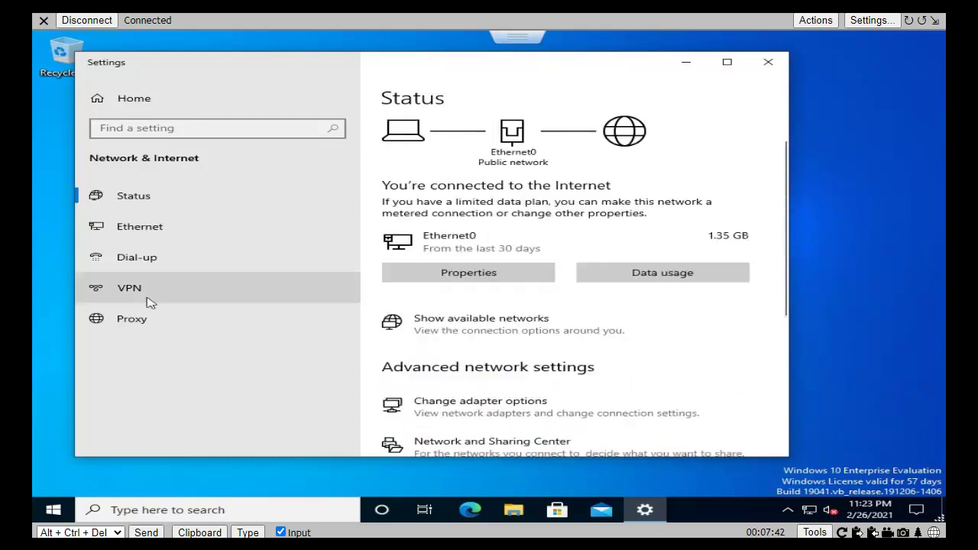
click(144, 320)
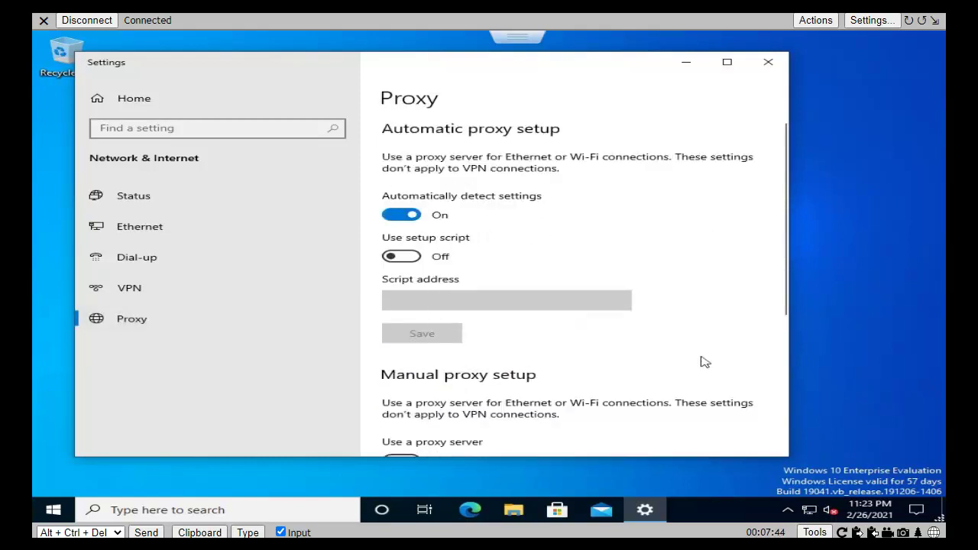
- Enable a manual proxy at proxy, port 8080, bypassing local addresses, then save and close Settings
scroll(640, 341, down, 5)
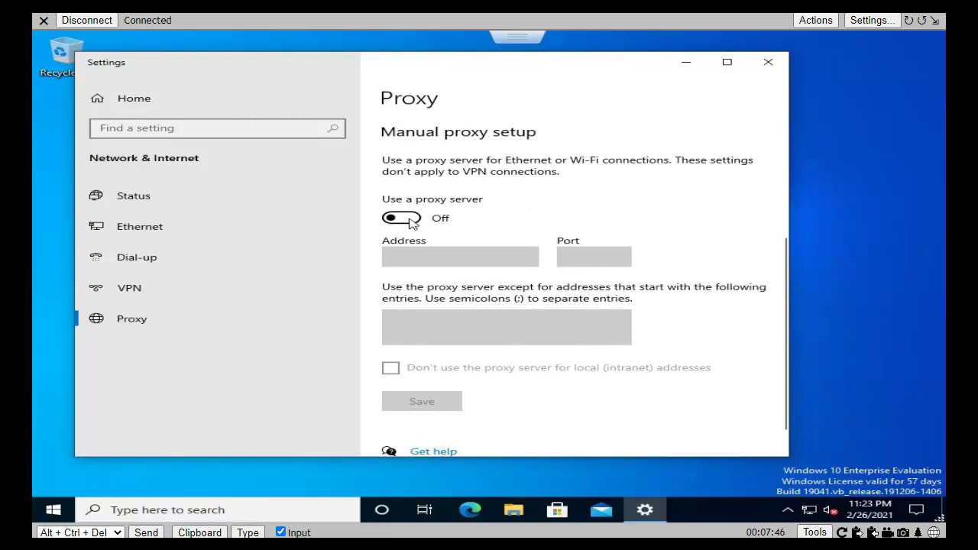
click(400, 218)
click(421, 255)
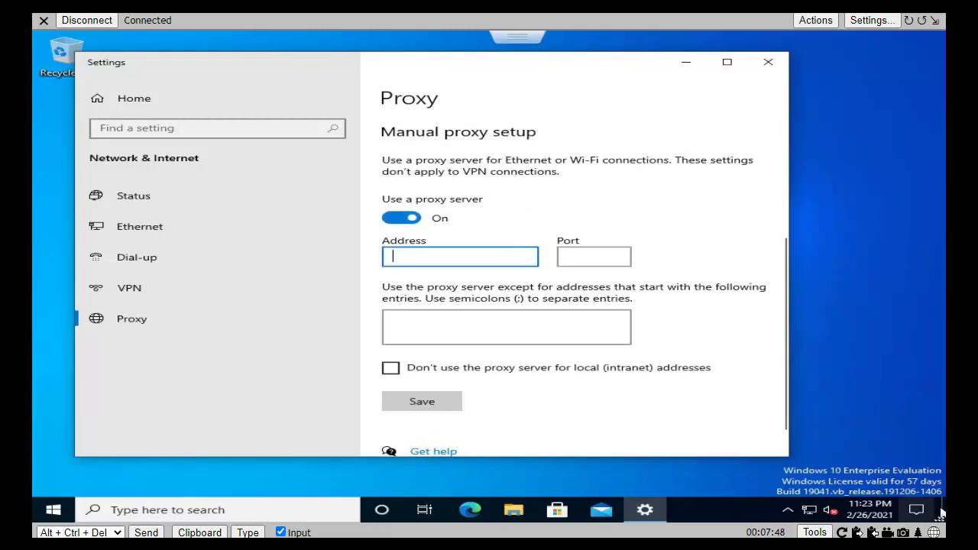
text(proxy)
key(Tab)
text(8080)
click(393, 368)
click(413, 403)
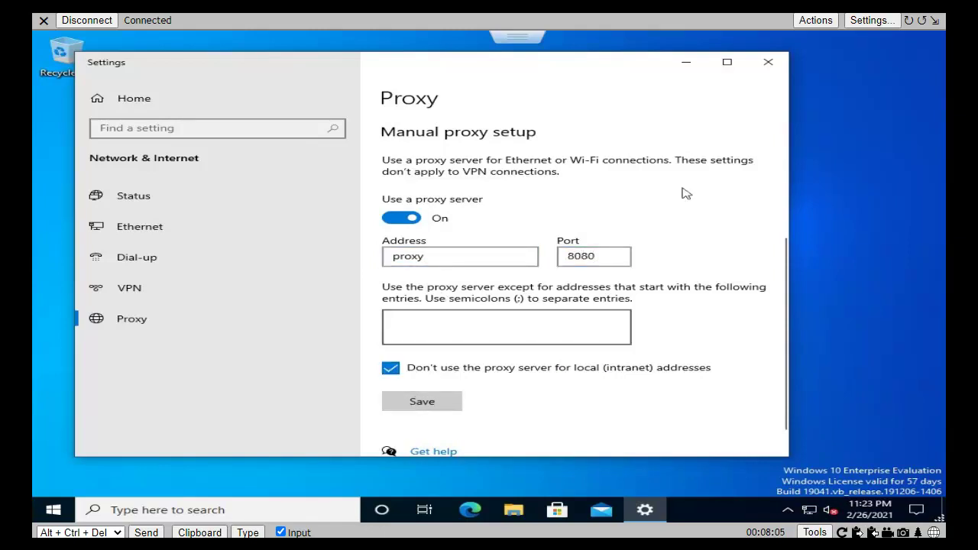
click(768, 63)
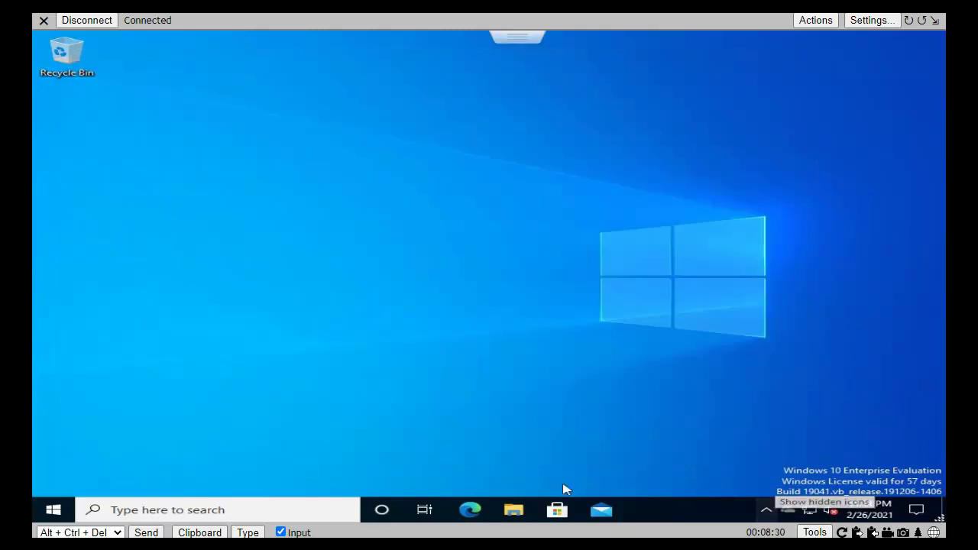
- Launch Microsoft Edge from the taskbar
click(479, 515)
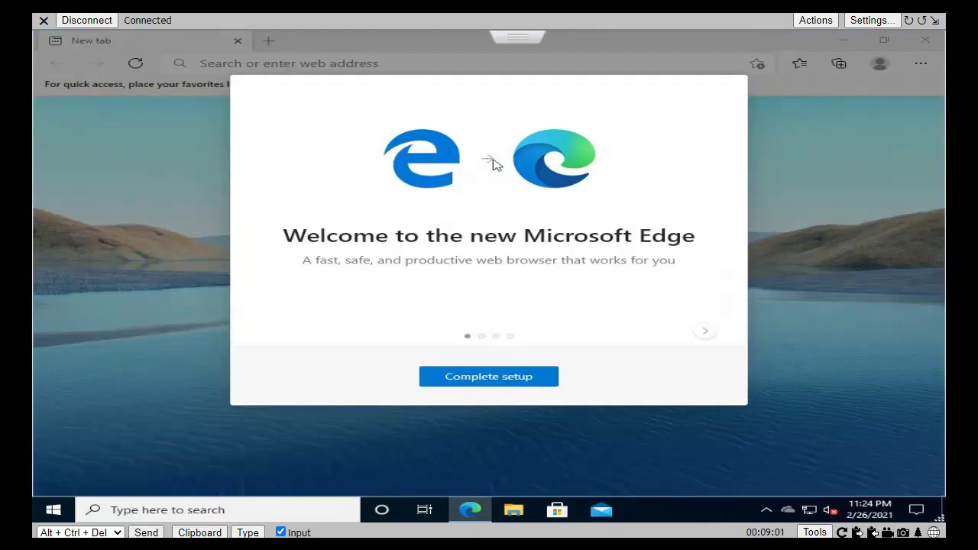
- Finish Edge's first-run setup and browse to portal.office.com, hitting ERR_PROXY_CONNECTION_FAILED
click(538, 379)
click(730, 98)
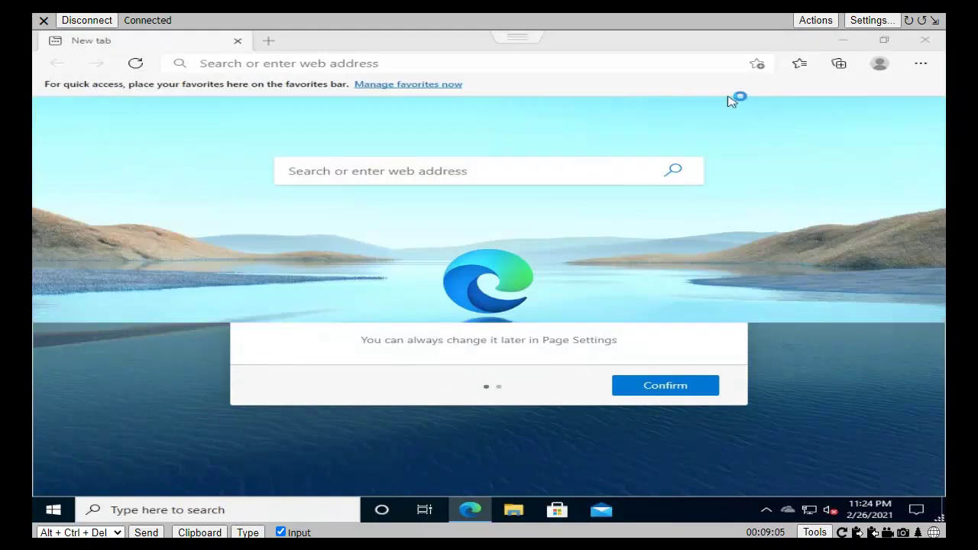
triple_click(350, 64)
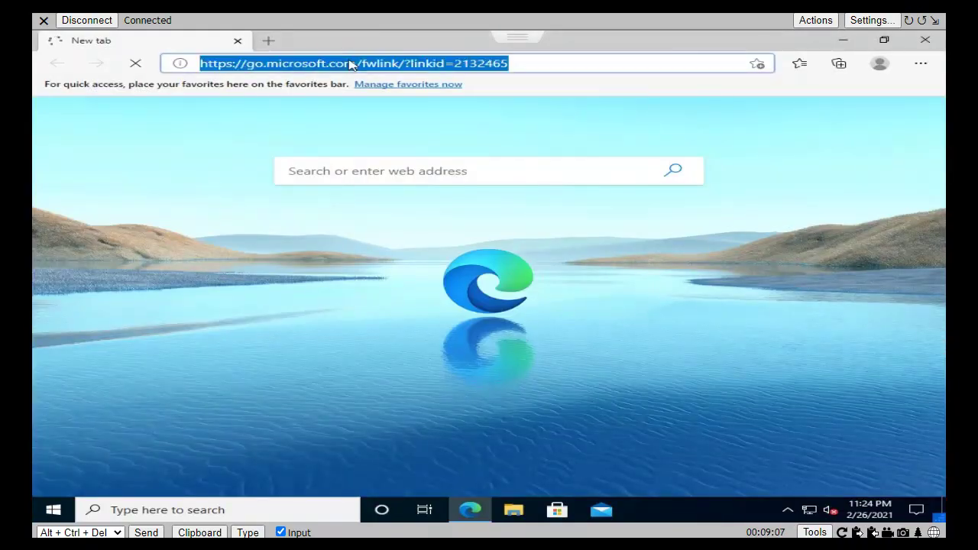
text(portal.)
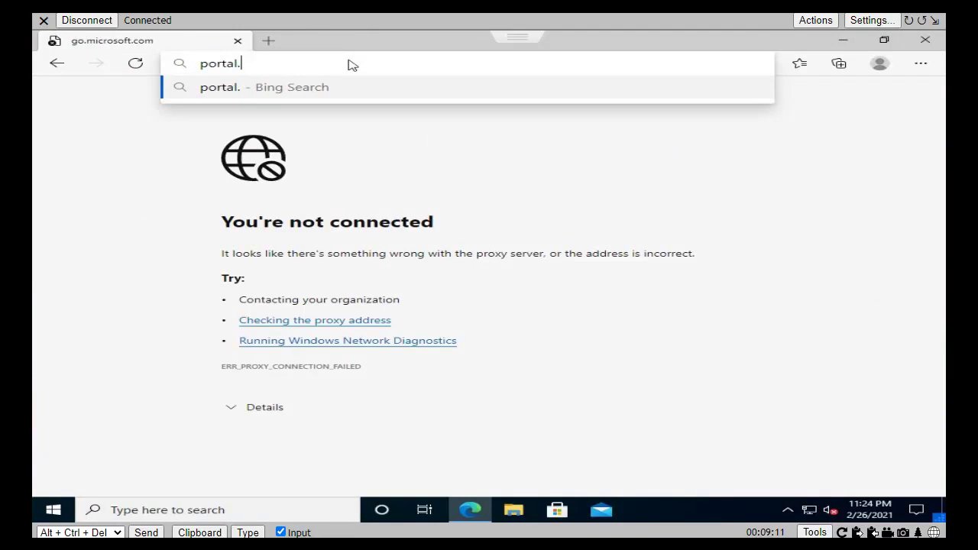
text(office)
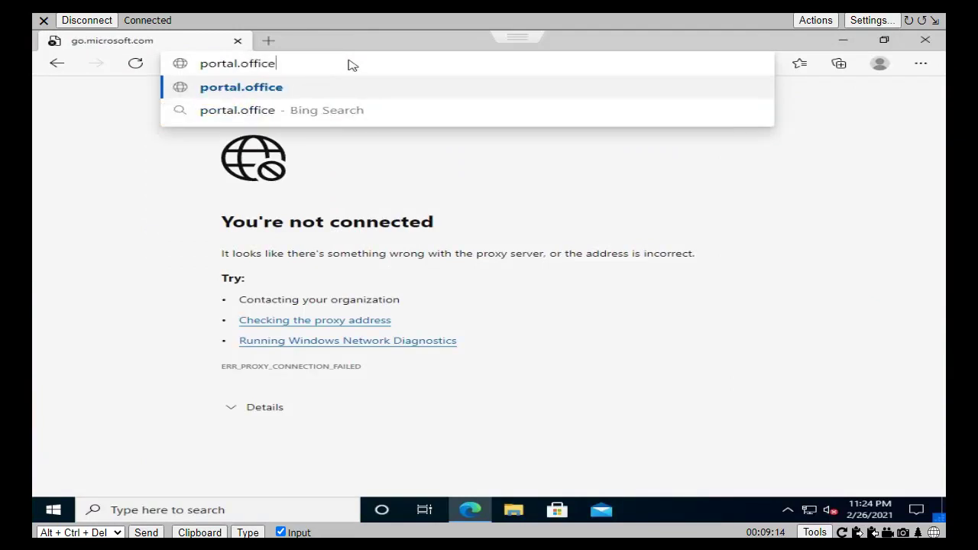
key(Return)
text(.com)
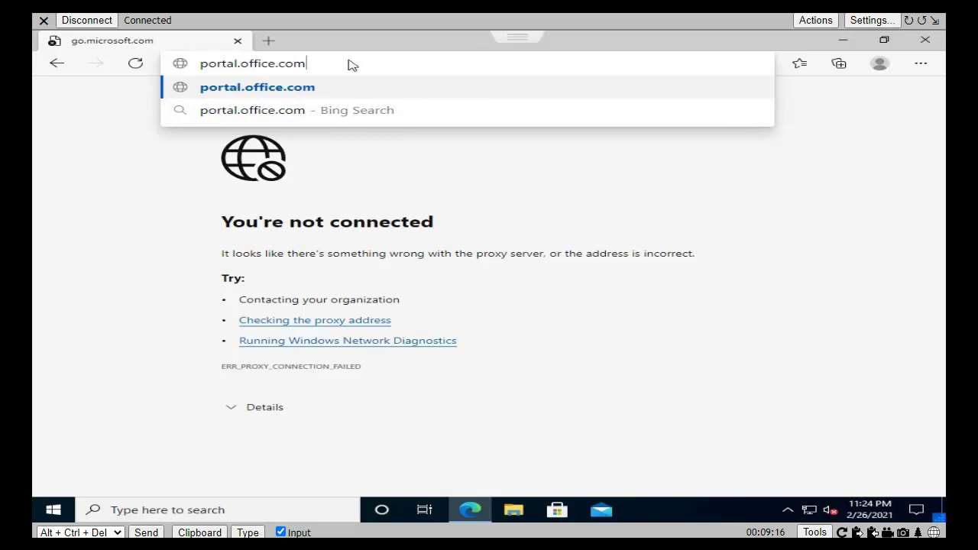
key(Return)
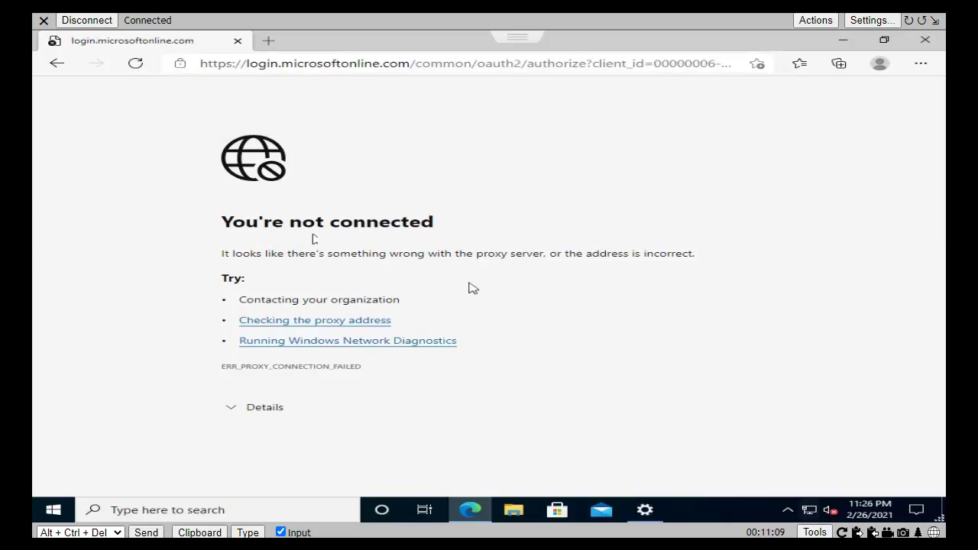
click(644, 510)
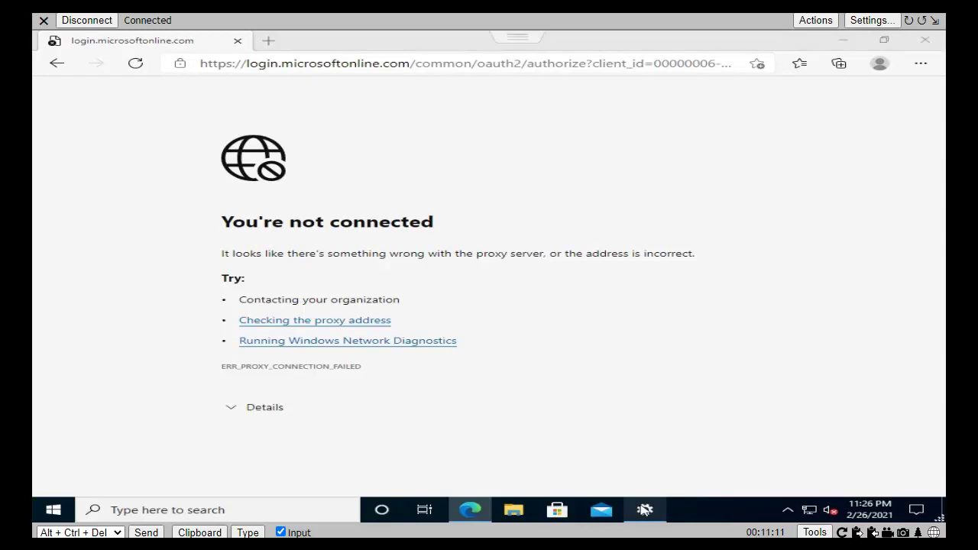
- Verify the proxy server is Off, then go to Accounts to view the signed-in user's info
click(449, 212)
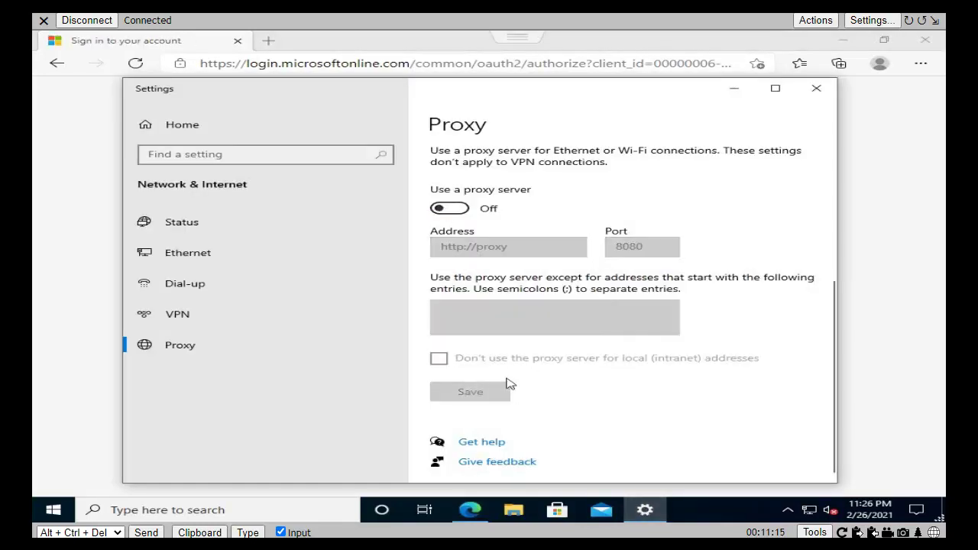
click(186, 48)
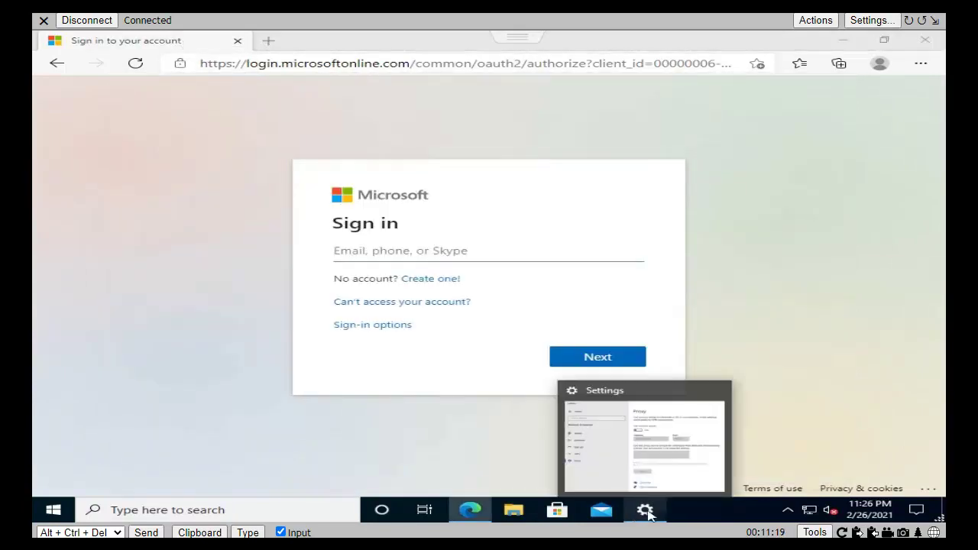
click(646, 514)
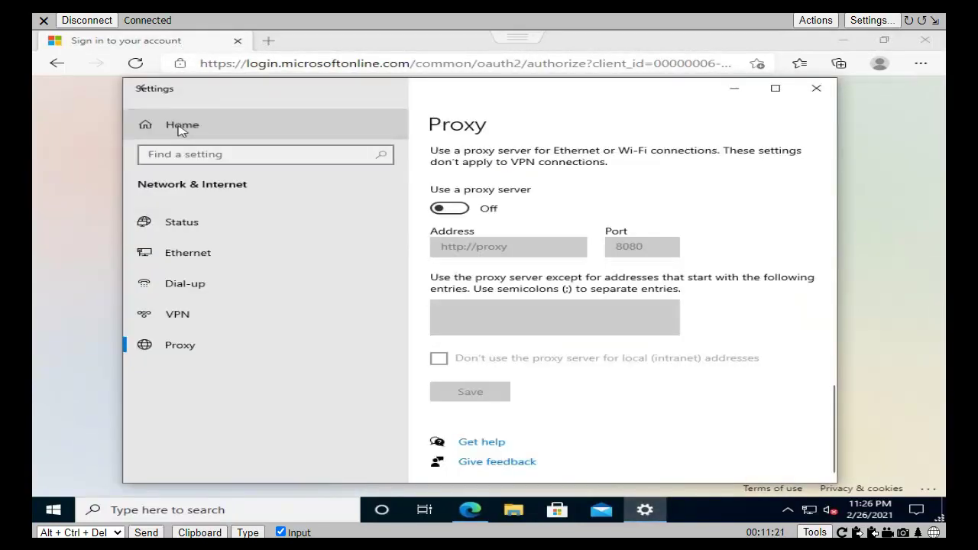
click(181, 128)
click(356, 441)
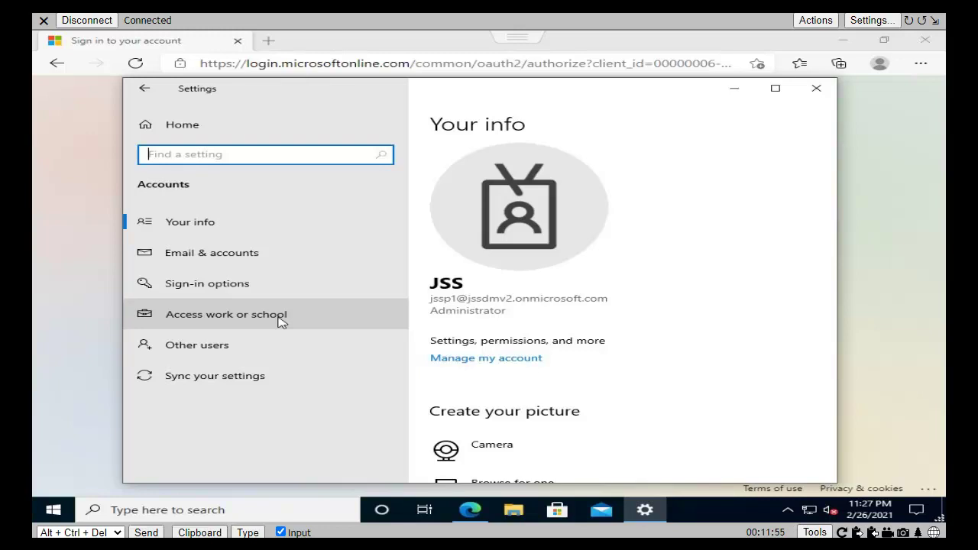
- View the connected Azure AD work account's info page under Access work or school
click(279, 321)
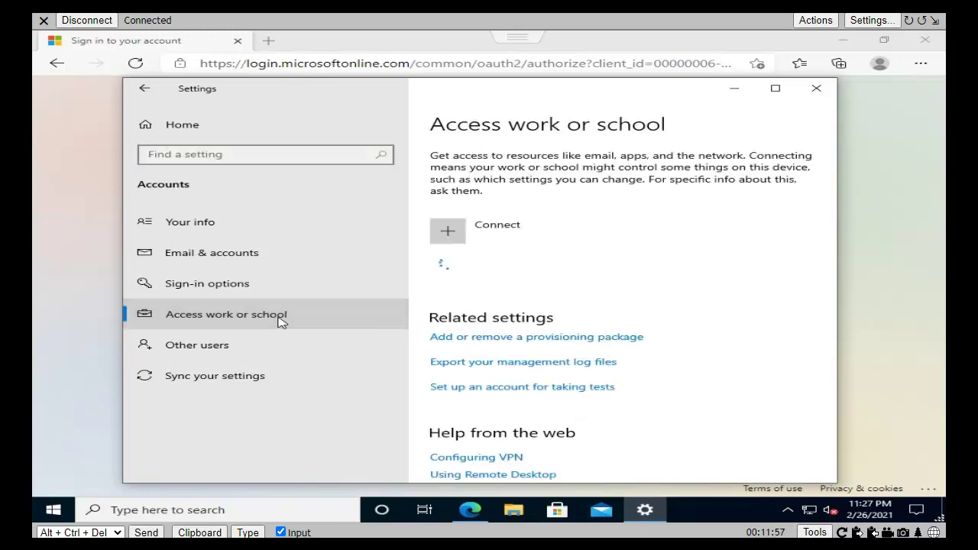
click(595, 276)
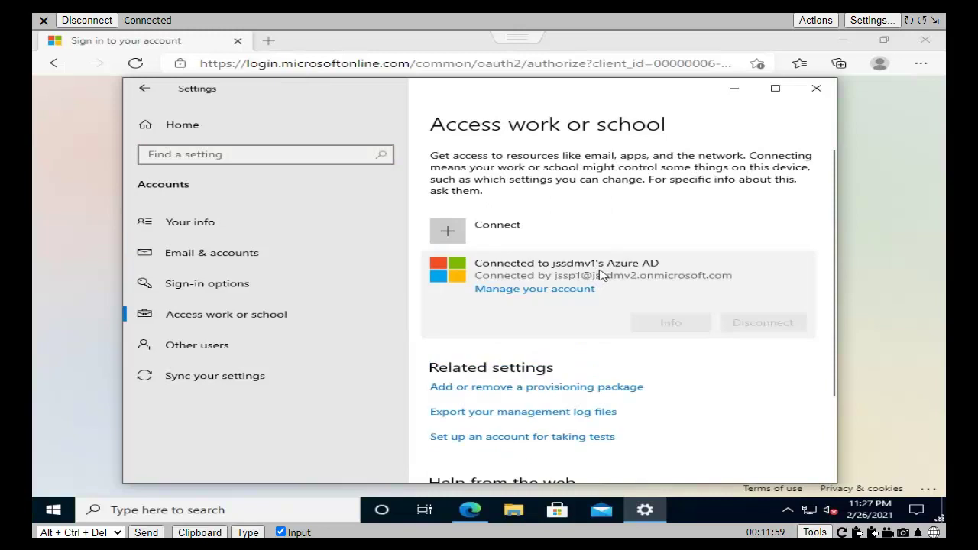
click(677, 328)
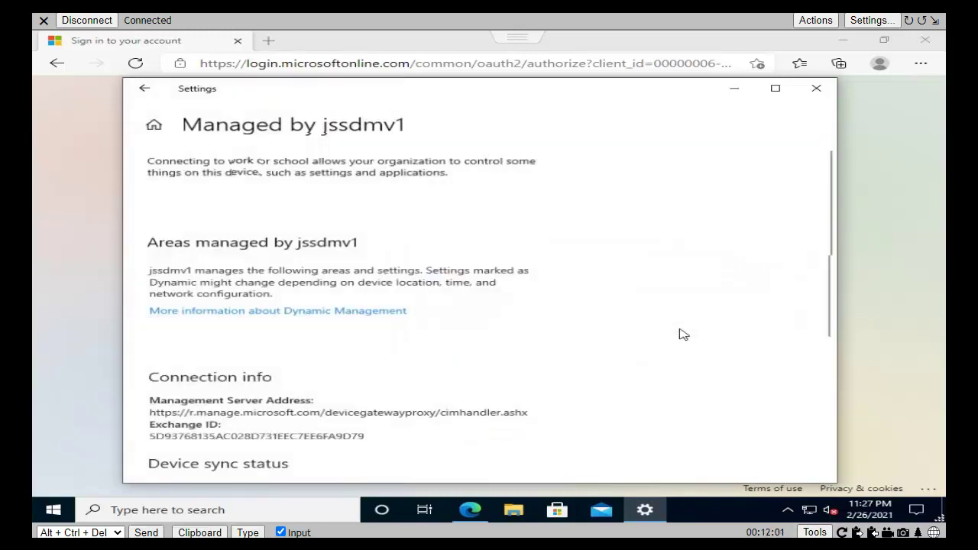
scroll(375, 294, down, 3)
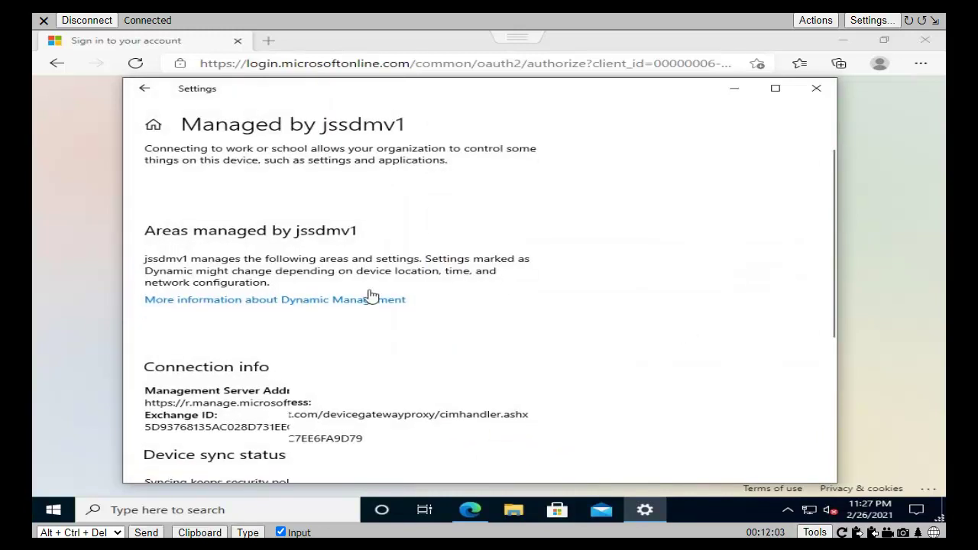
- Reopen the Azure AD account info page and run a device sync
click(144, 89)
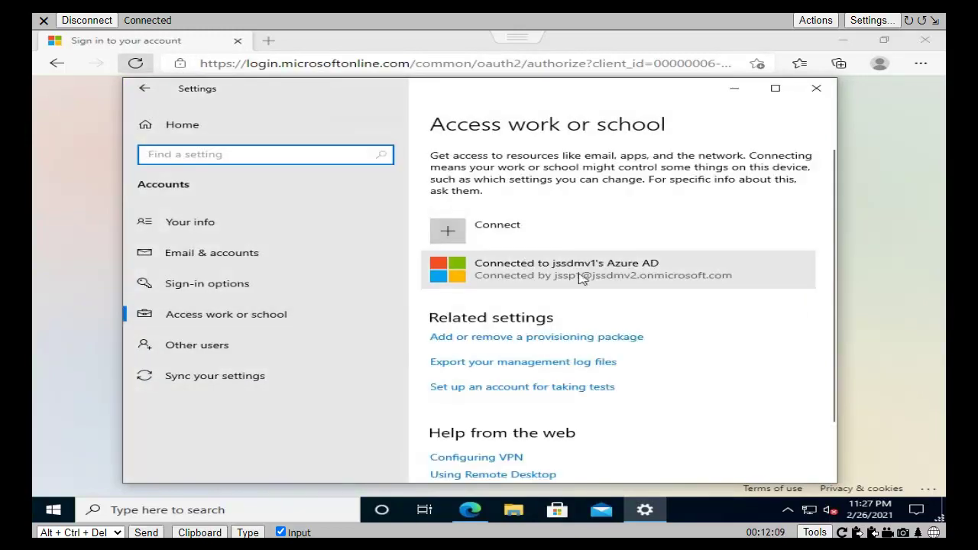
click(585, 284)
click(682, 324)
scroll(316, 341, down, 4)
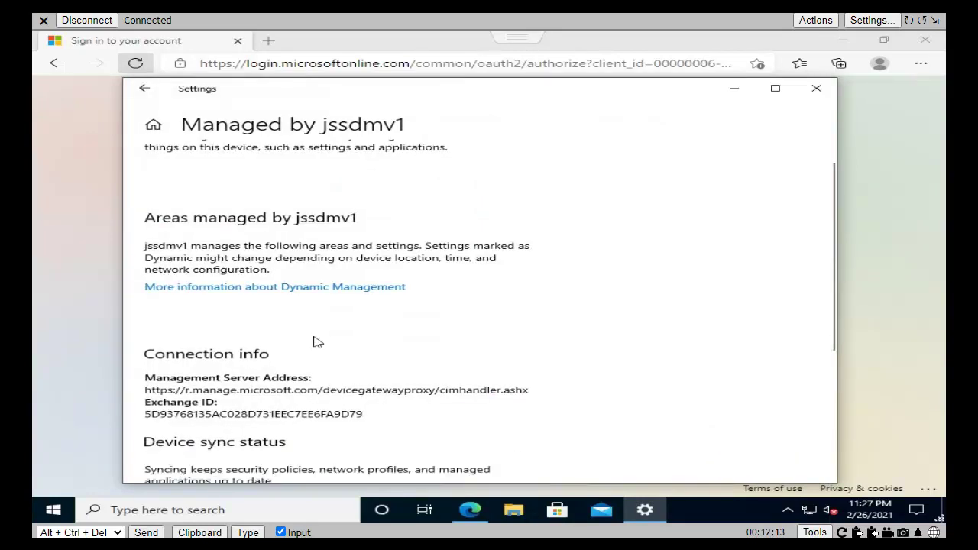
click(189, 419)
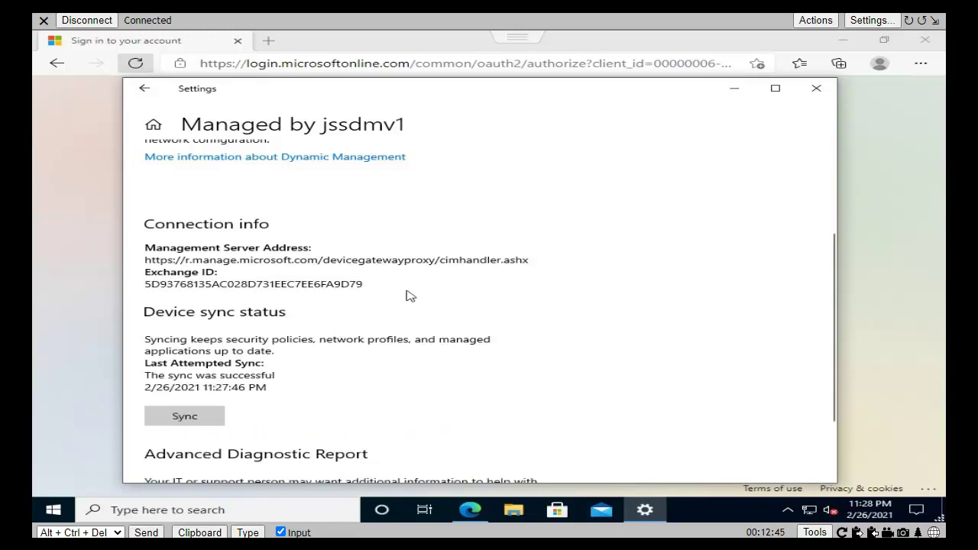
click(190, 419)
scroll(281, 358, up, 2)
scroll(321, 355, up, 1)
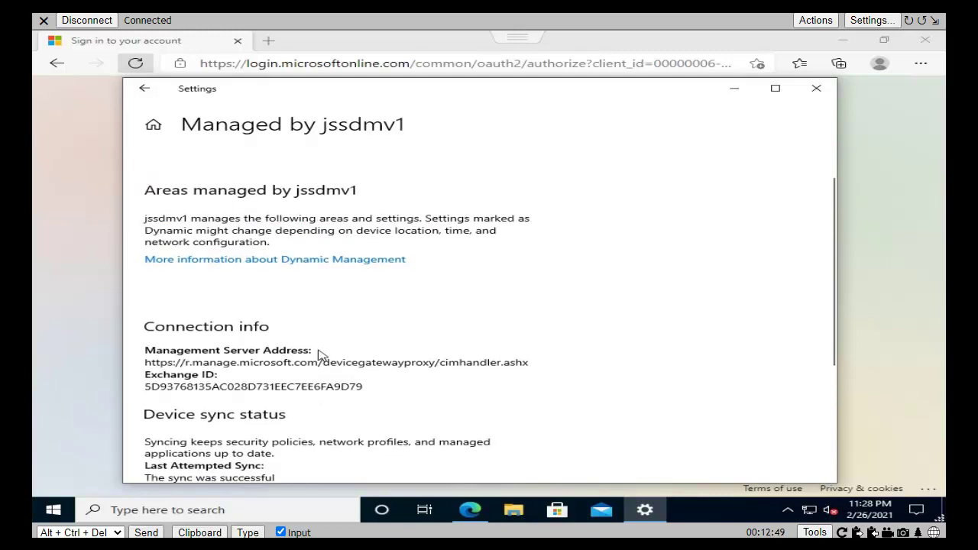
scroll(321, 355, down, 5)
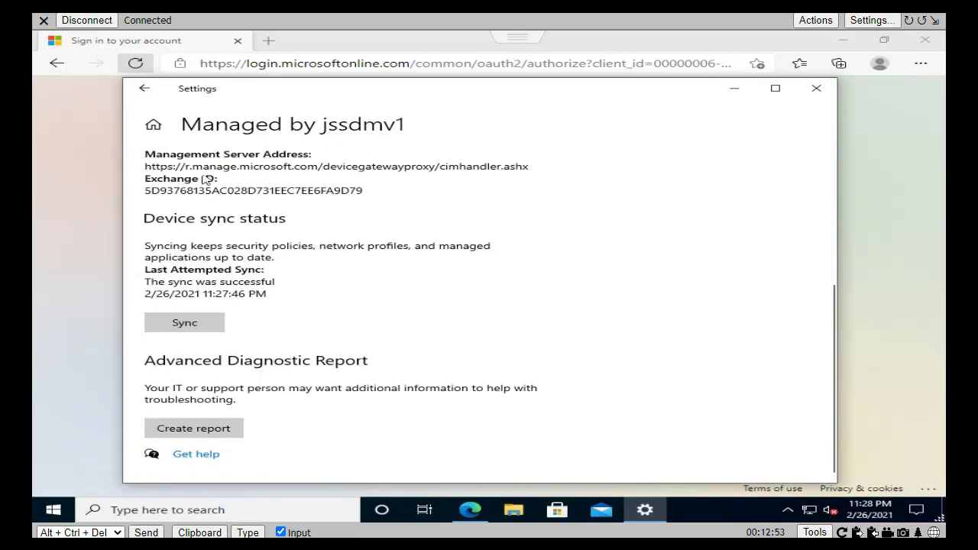
- Recheck the jssdmv1 info page for the successful sync status, then minimize Settings
click(146, 89)
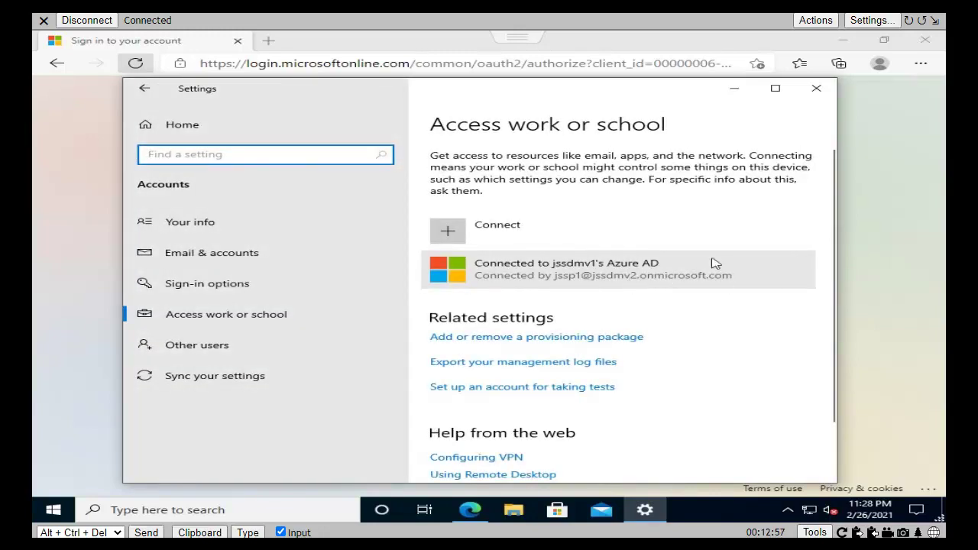
click(675, 275)
click(670, 323)
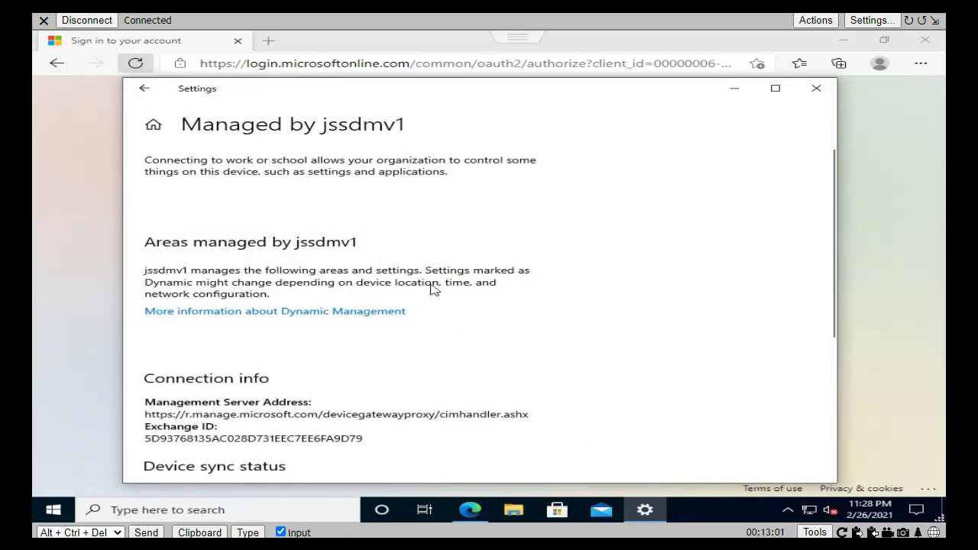
scroll(431, 290, down, 1)
scroll(434, 289, down, 3)
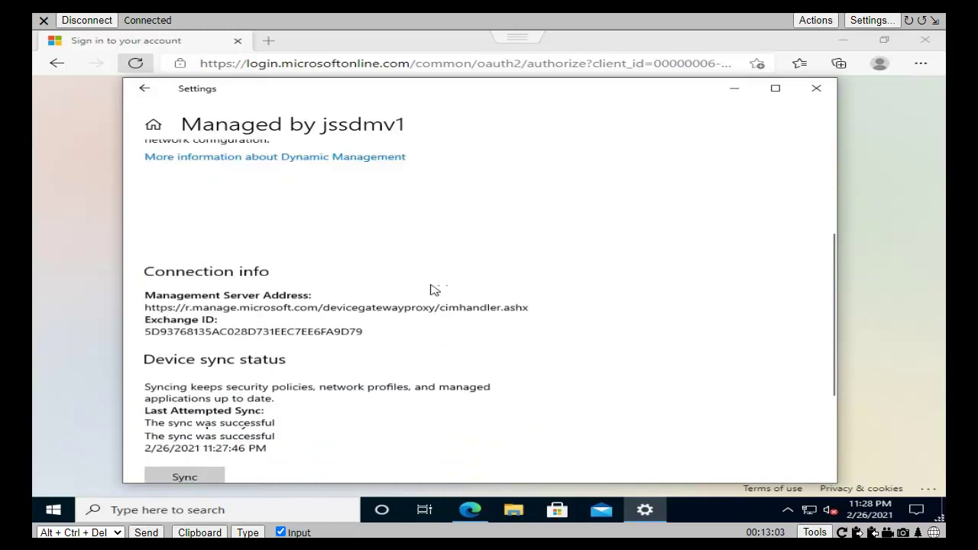
scroll(434, 290, up, 1)
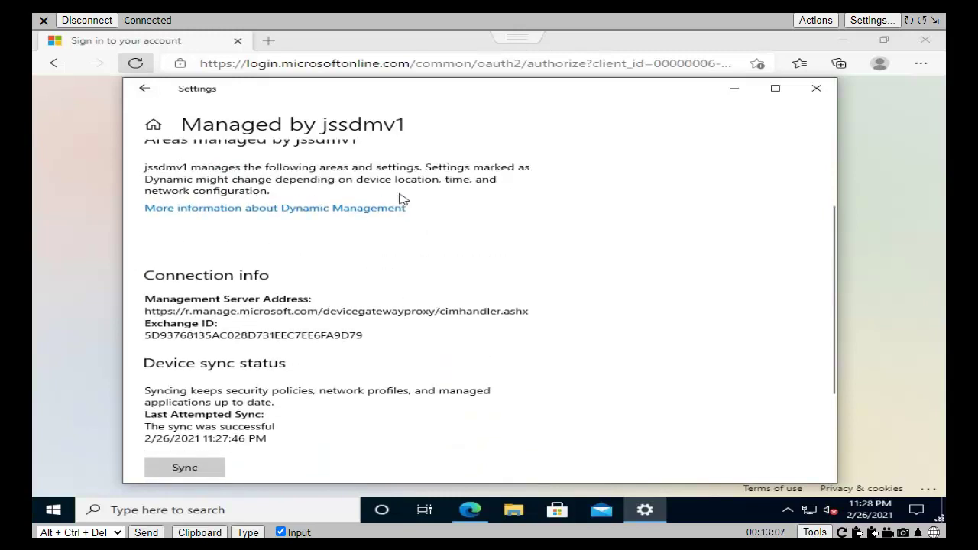
click(738, 91)
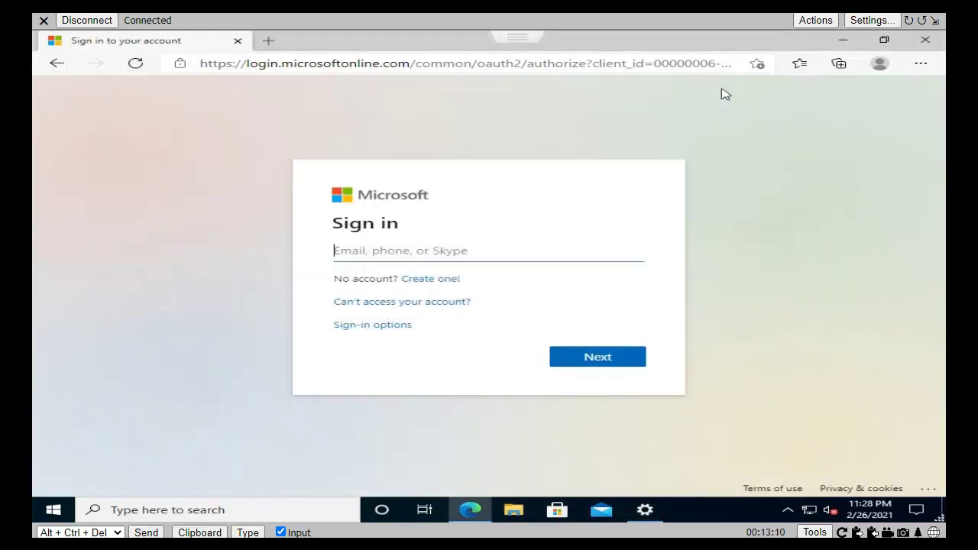
- Sign in with the work account's e-mail and password, declining to save the password
click(452, 246)
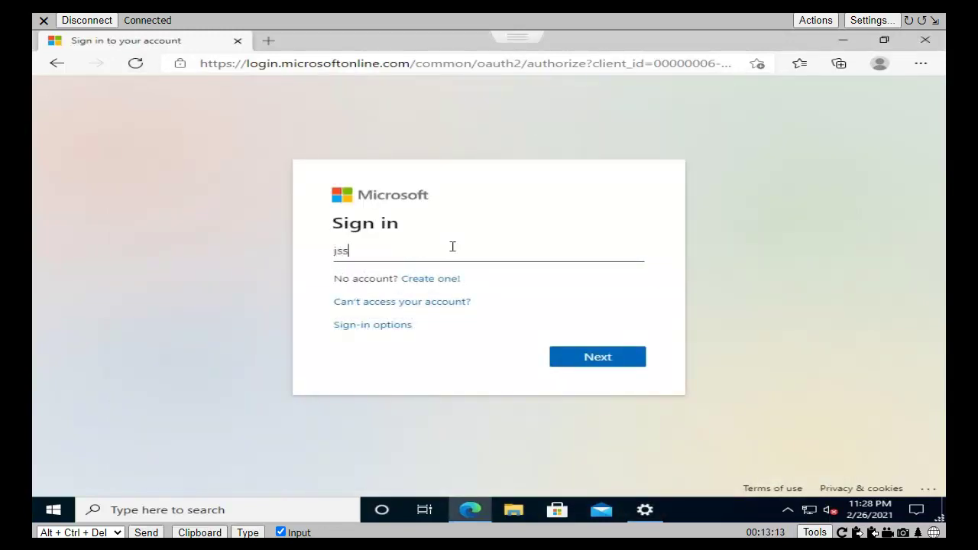
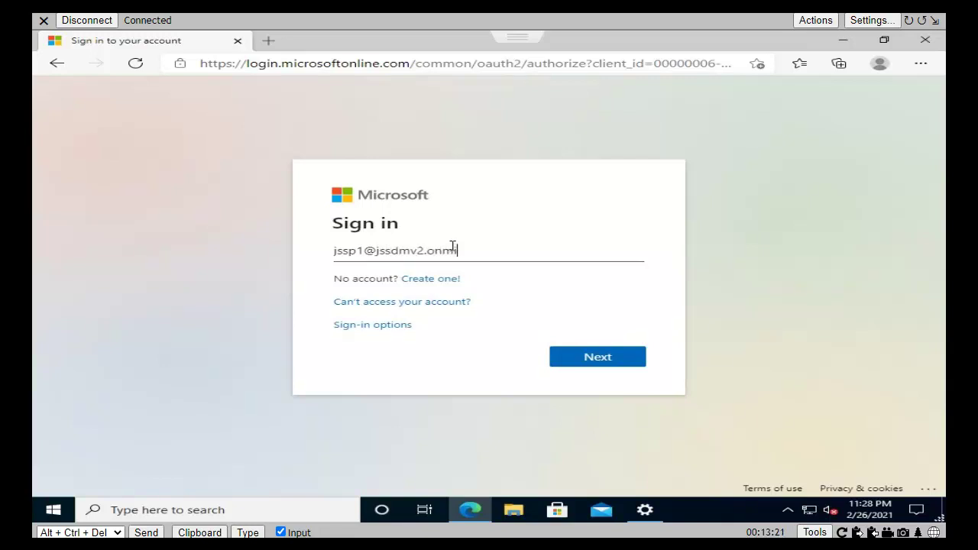
click(598, 358)
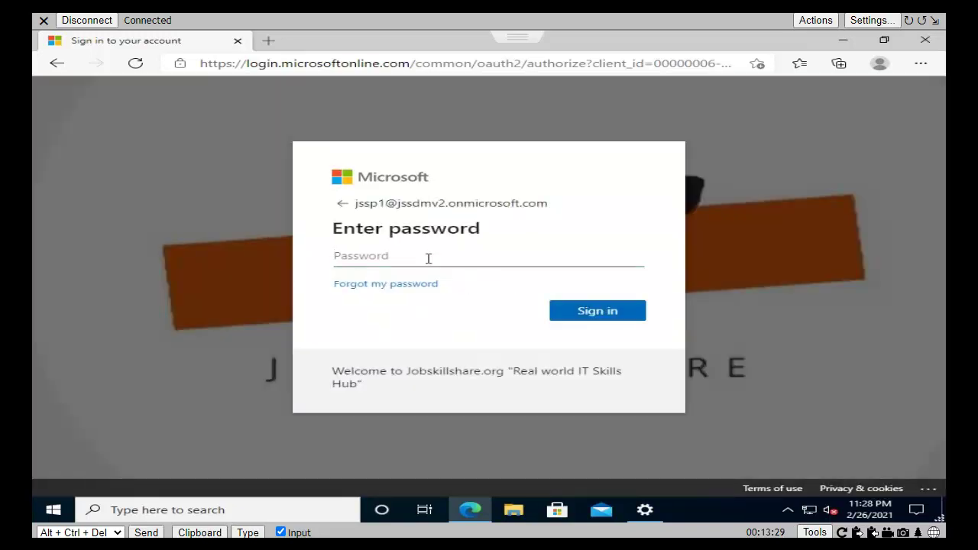
text(••••••••)
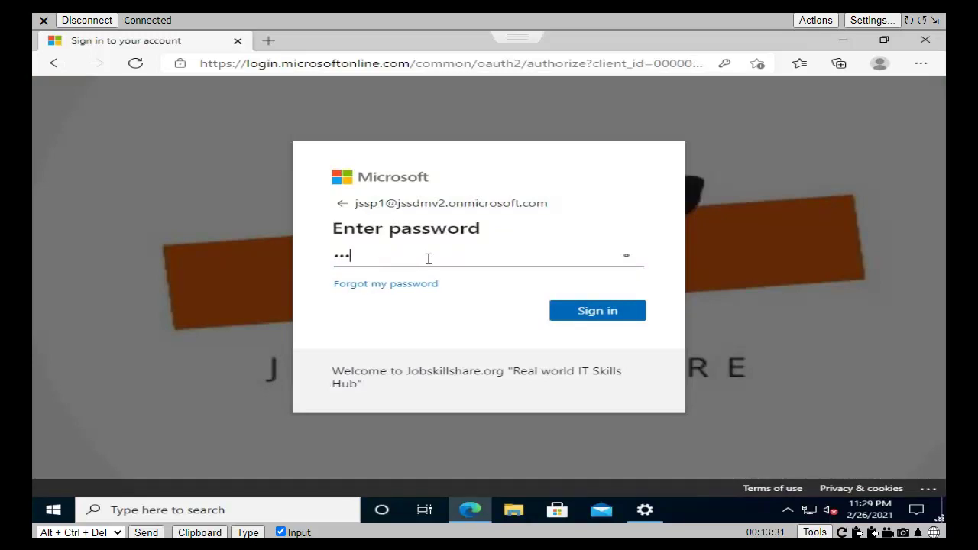
text(•••••)
key(Return)
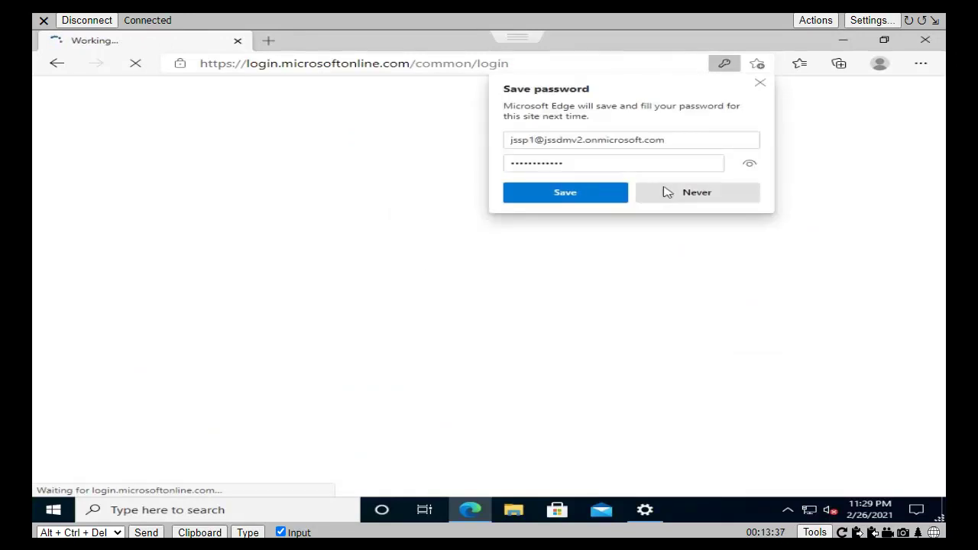
click(667, 192)
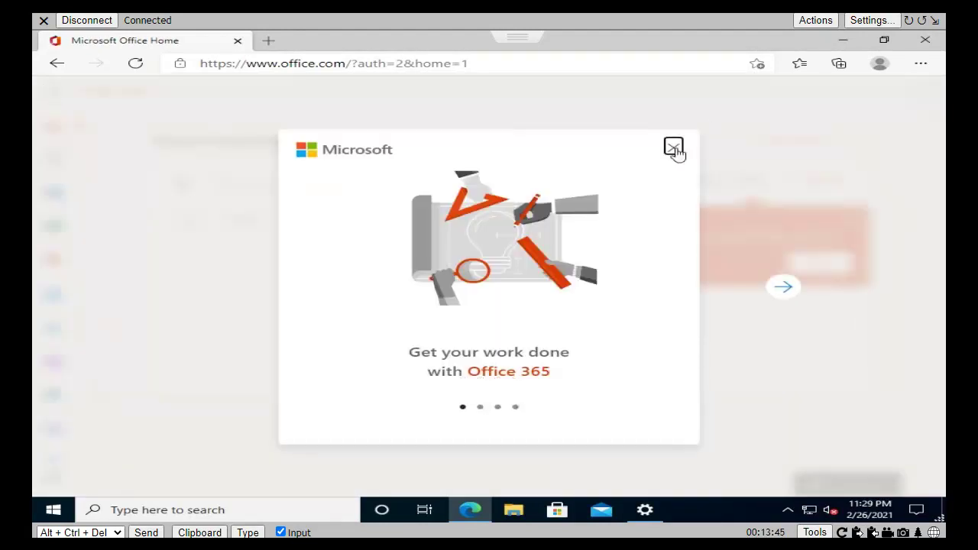
- Close the Office 365 welcome dialog and browse the Office app launcher list
click(673, 148)
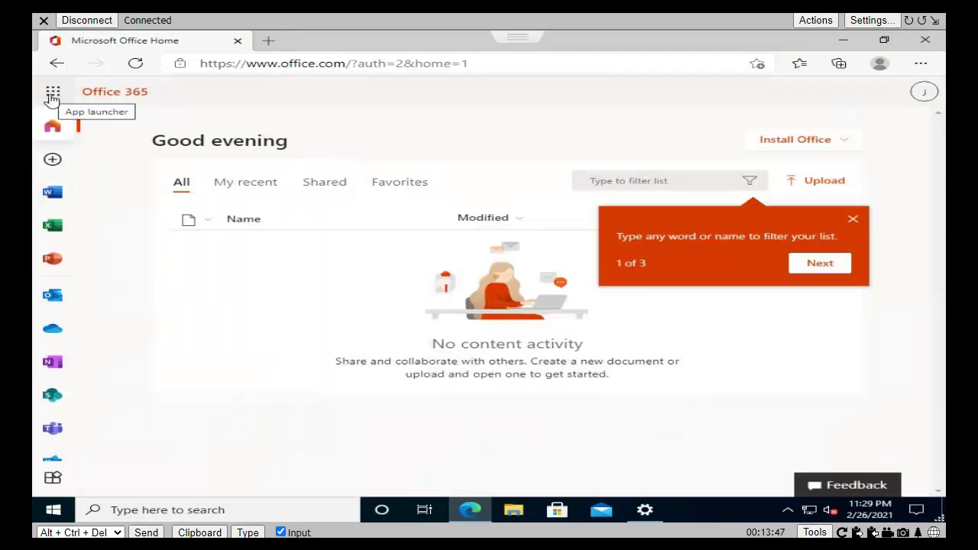
click(52, 95)
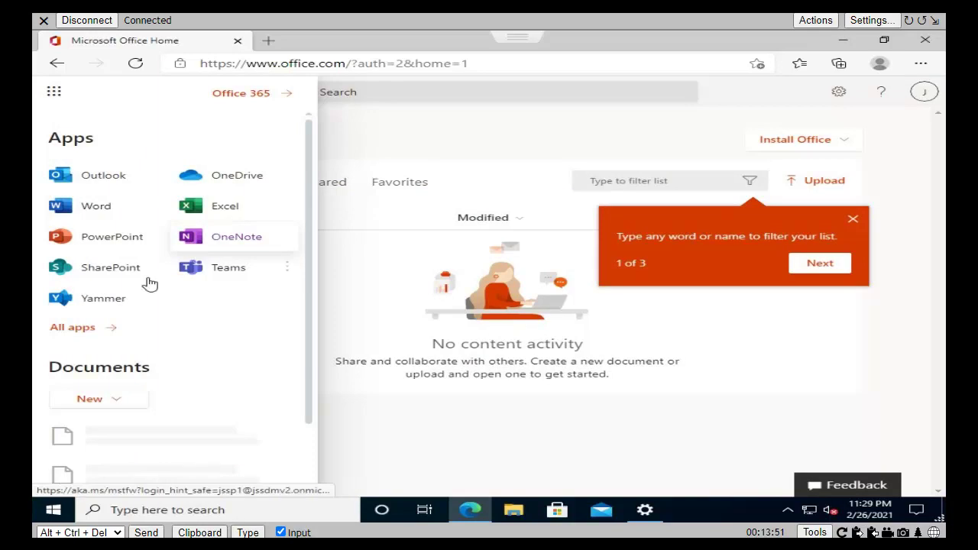
scroll(214, 252, down, 1)
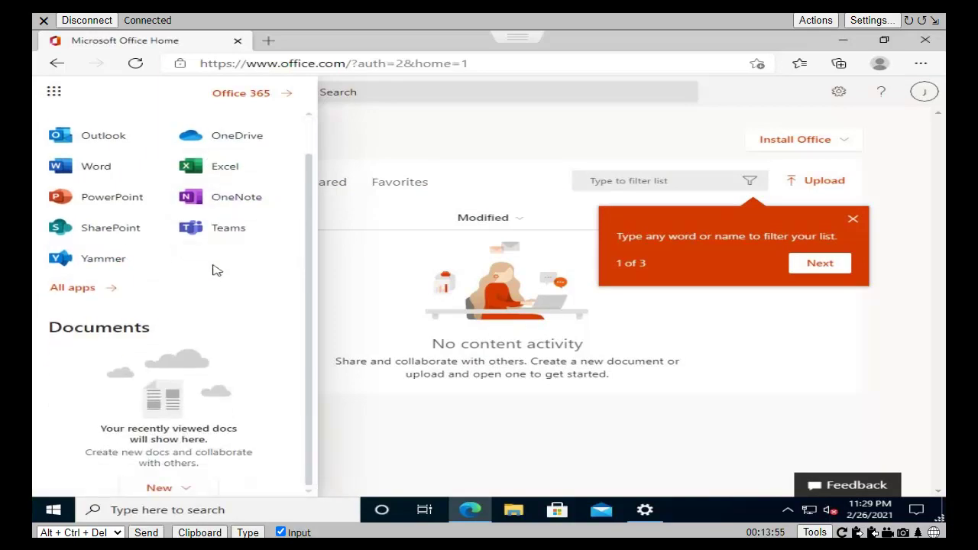
scroll(217, 270, up, 1)
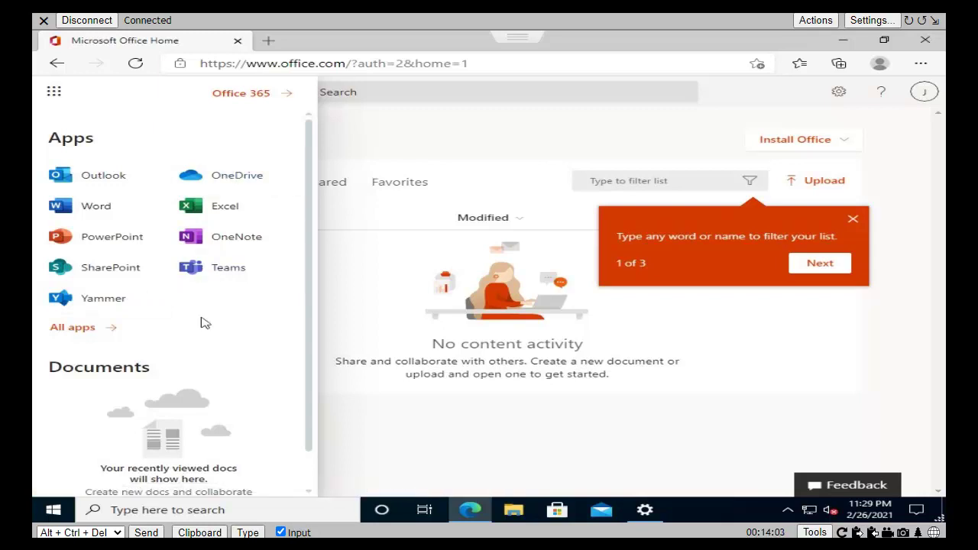
scroll(205, 323, down, 1)
scroll(205, 323, down, 1)
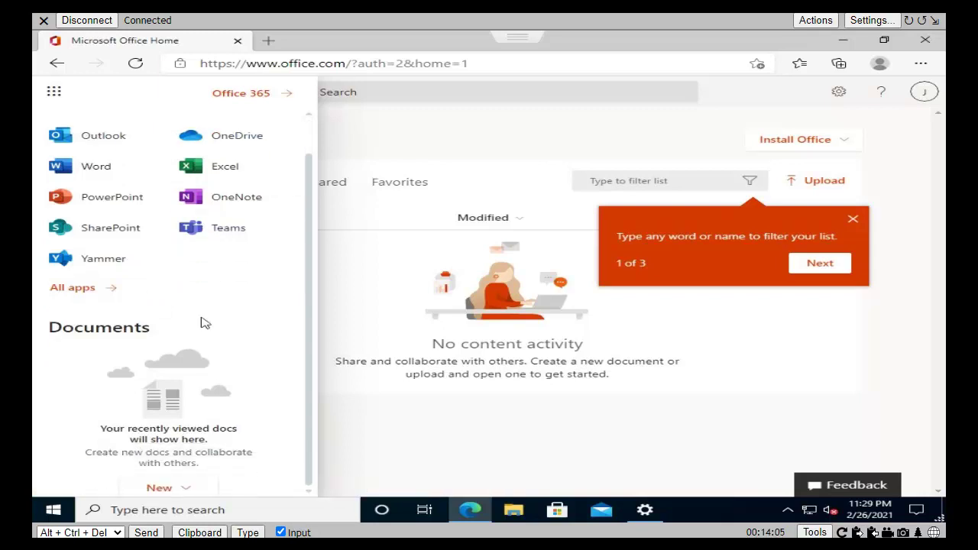
scroll(205, 320, up, 2)
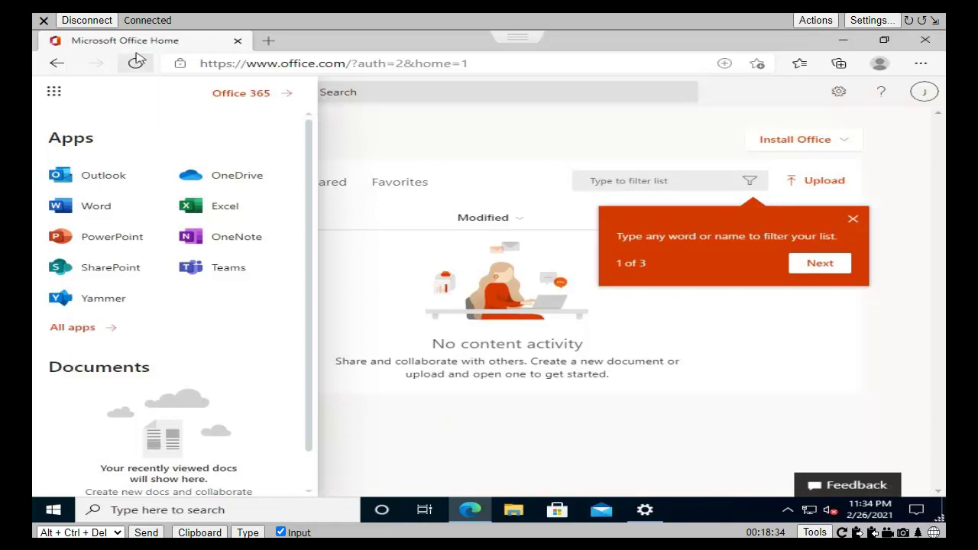
- Reload the Office home page and launch the Admin app from the launcher
click(135, 62)
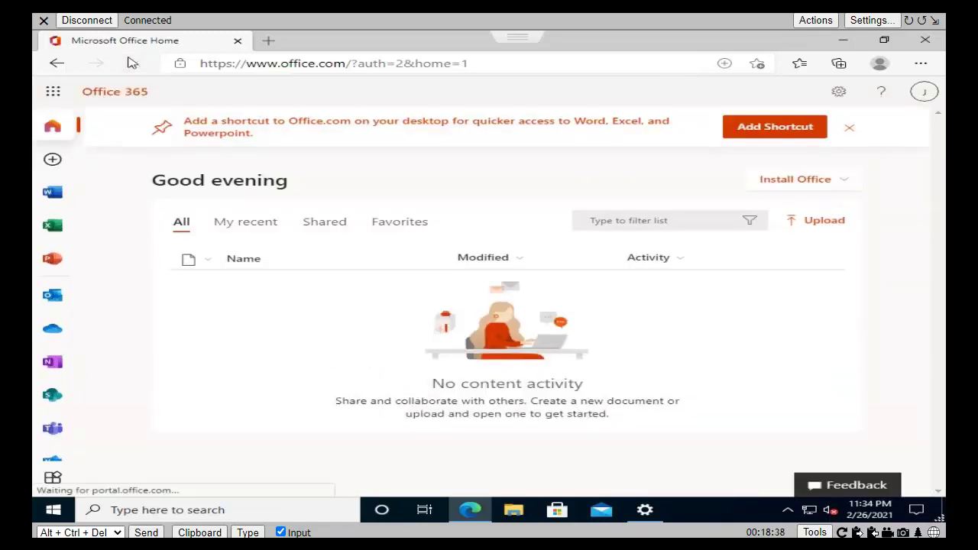
click(53, 92)
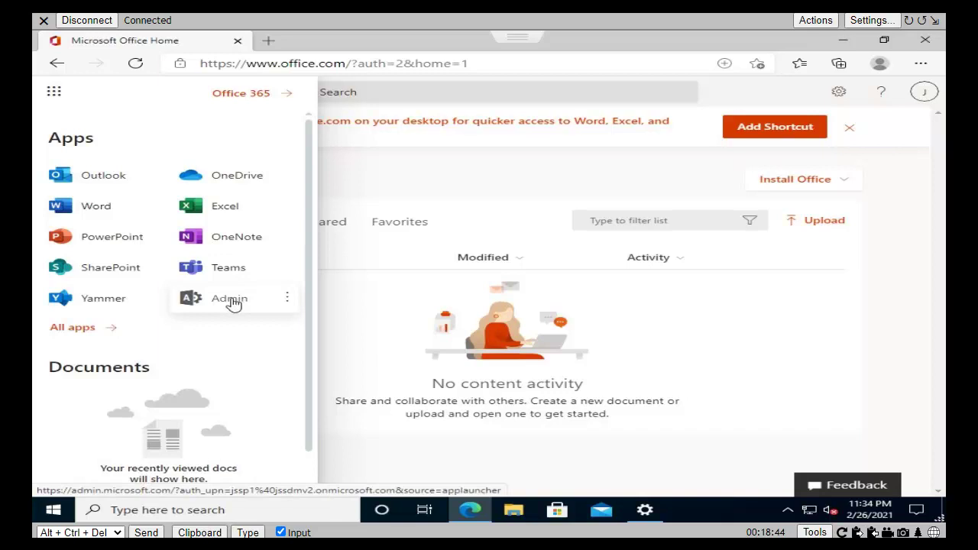
click(232, 299)
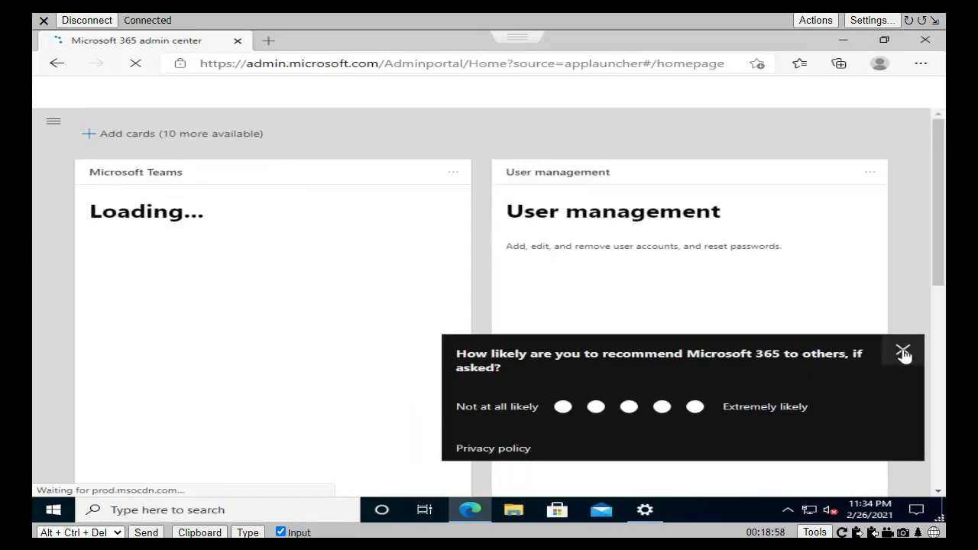
- Dismiss the survey, try Exchange from the full navigation list, then open the tenant's Azure Active Directory
click(902, 349)
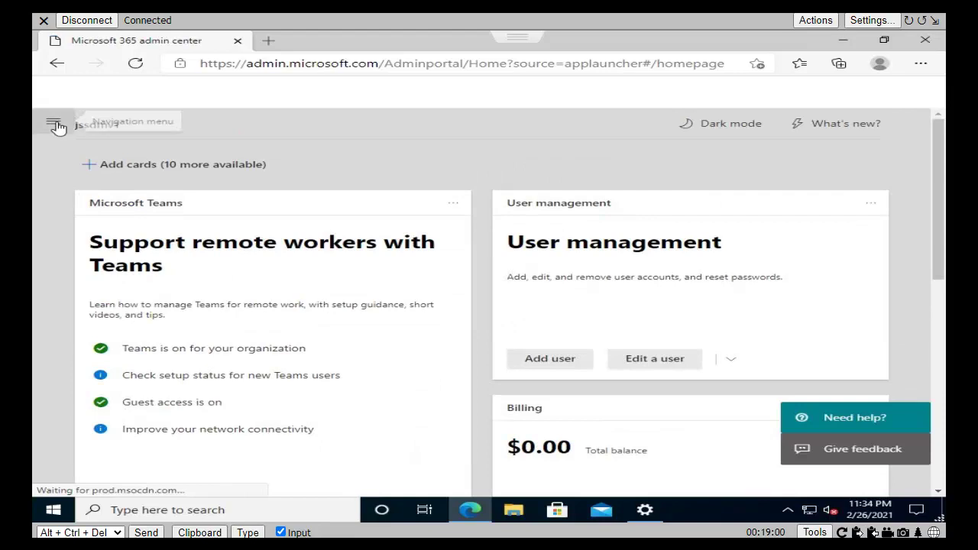
click(54, 125)
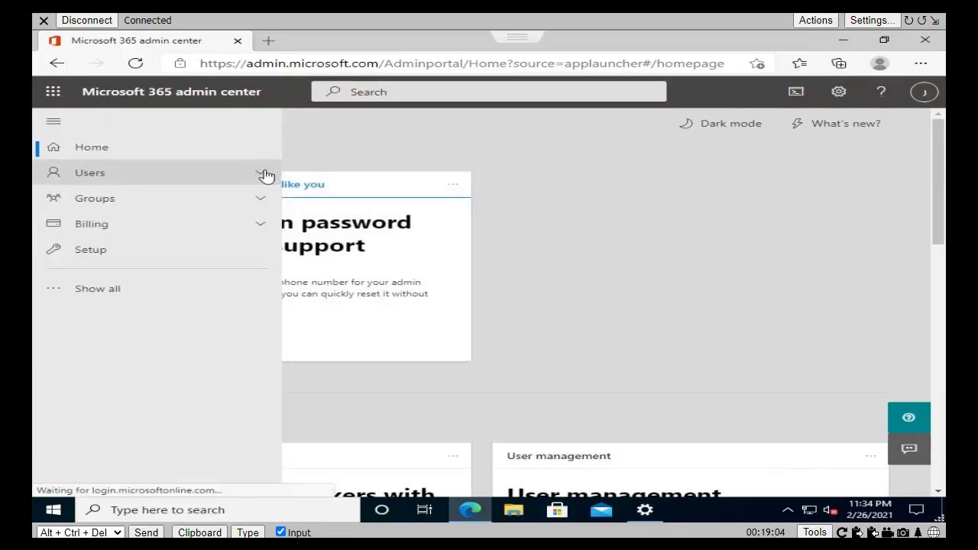
click(90, 290)
scroll(150, 300, down, 2)
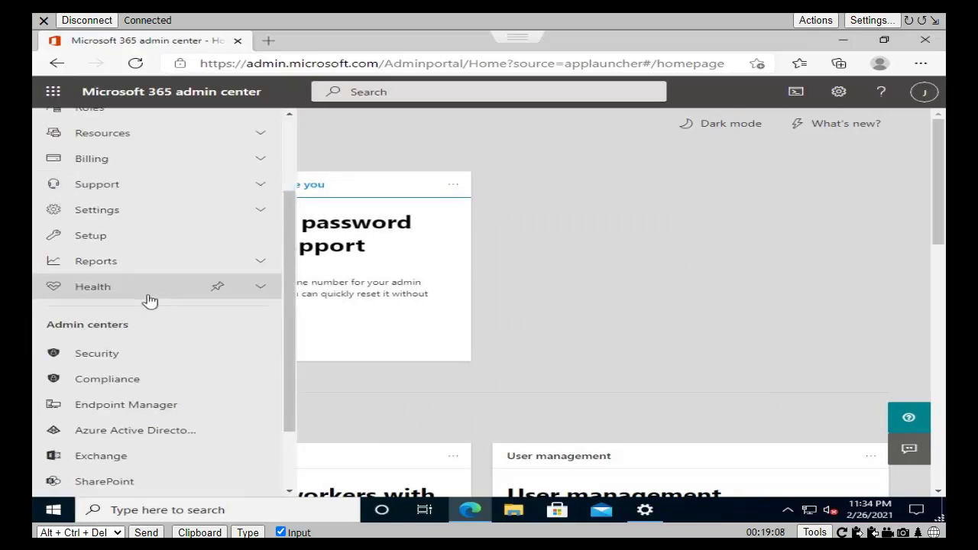
scroll(150, 300, down, 1)
click(102, 371)
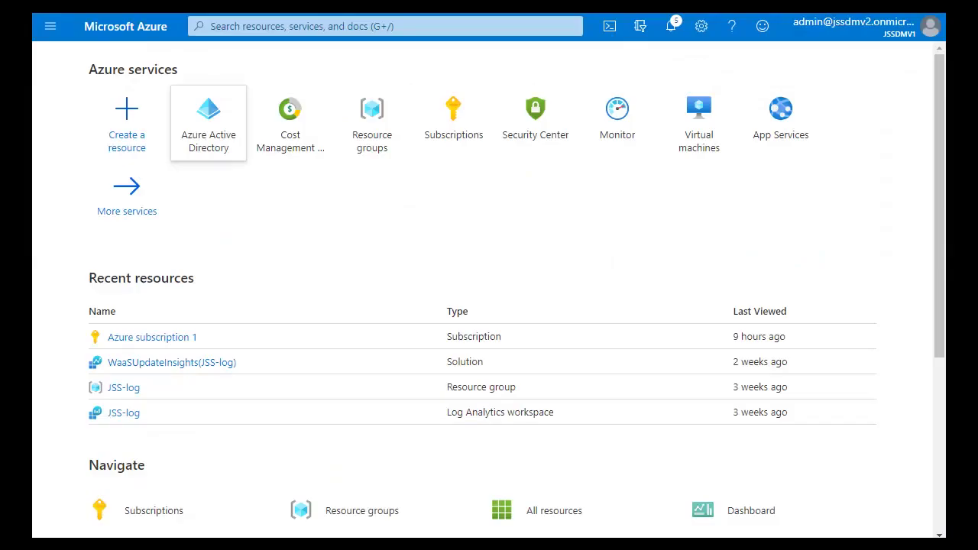
click(208, 122)
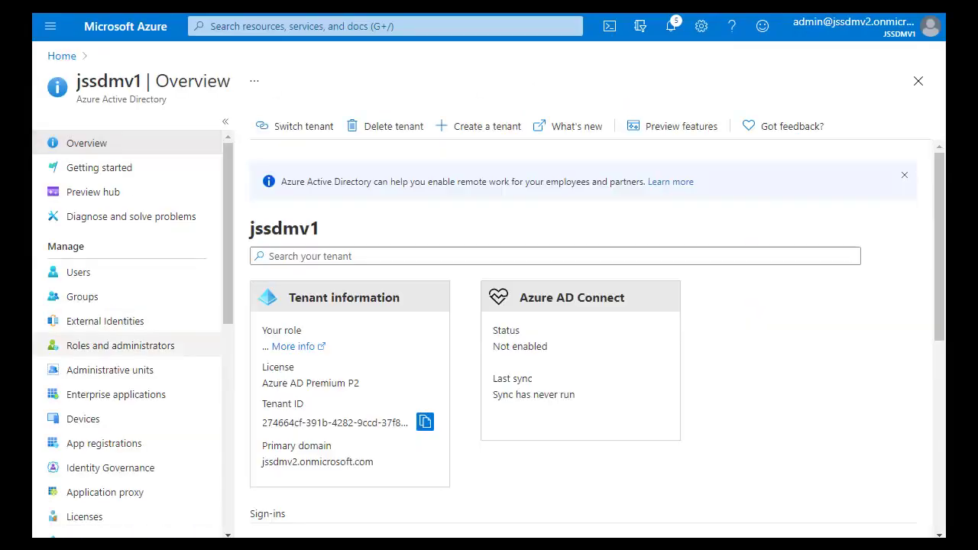
- Open the Global administrator role's assignments from Roles and administrators
click(120, 345)
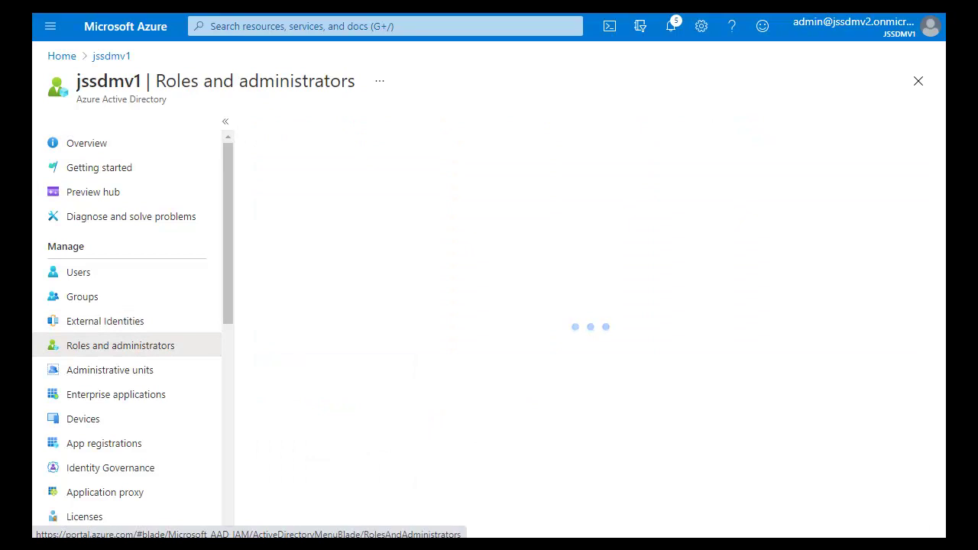
scroll(581, 388, down, 3)
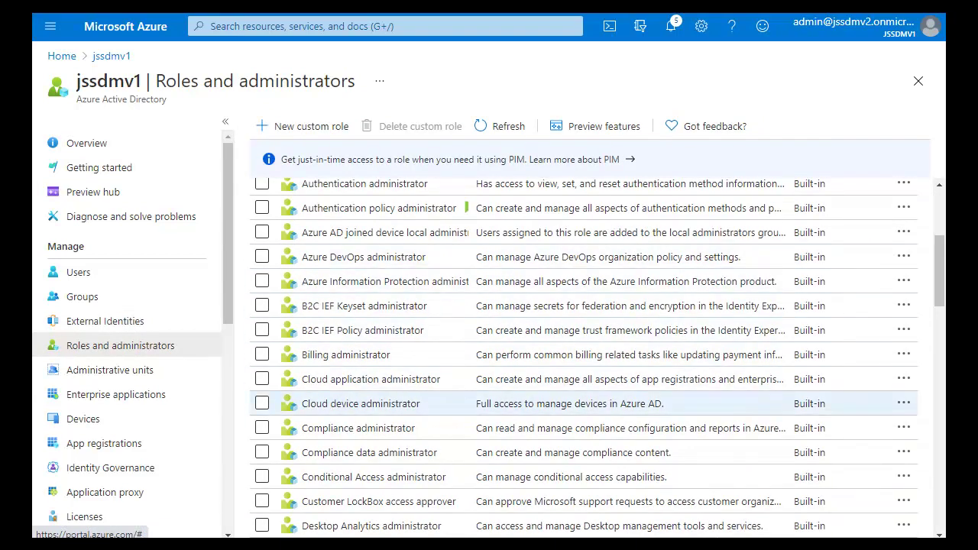
scroll(581, 327, down, 1)
scroll(581, 327, down, 4)
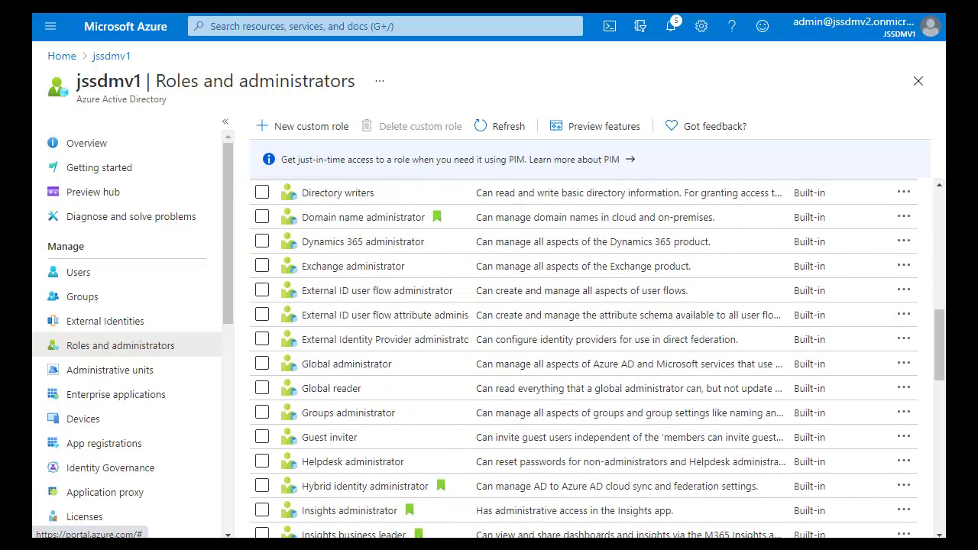
click(580, 363)
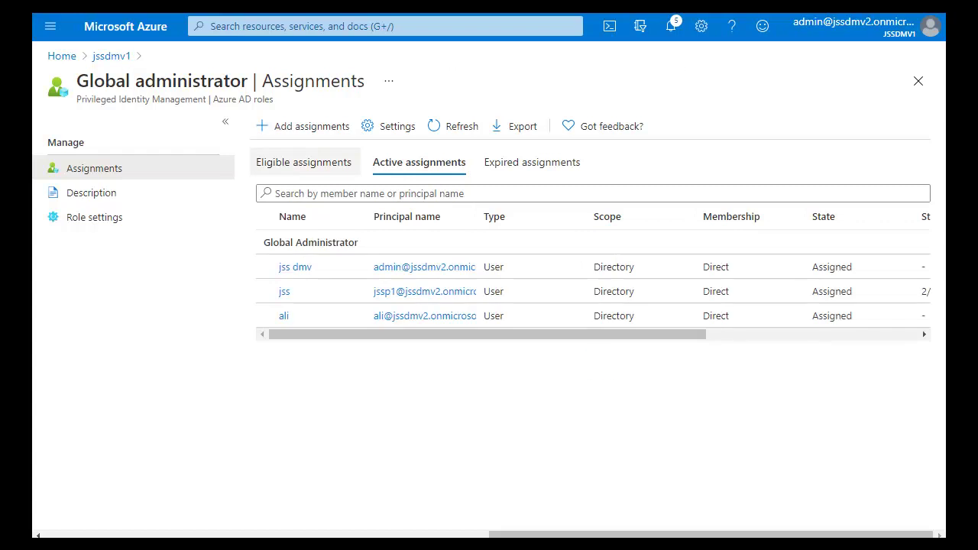
- Start a new Global administrator assignment for the user, then cancel it without saving
click(304, 126)
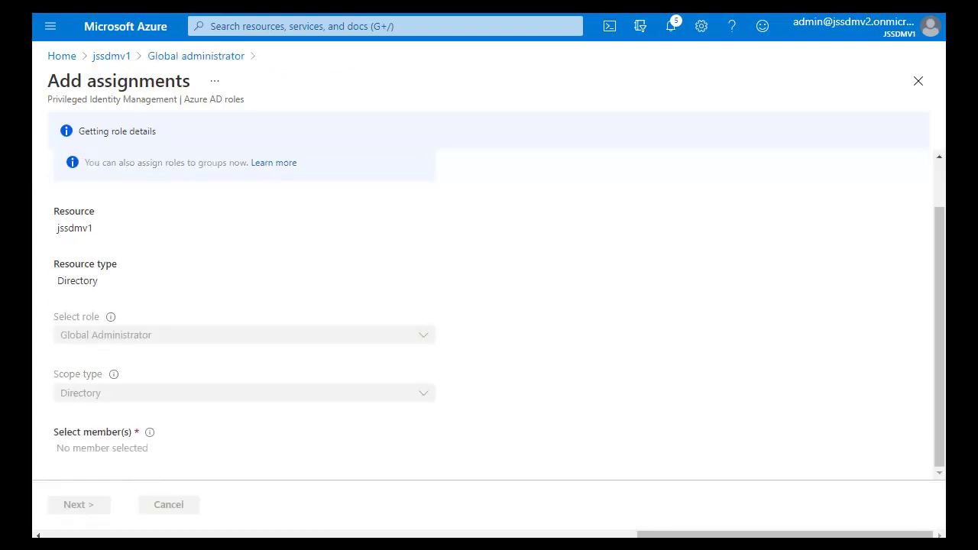
click(101, 448)
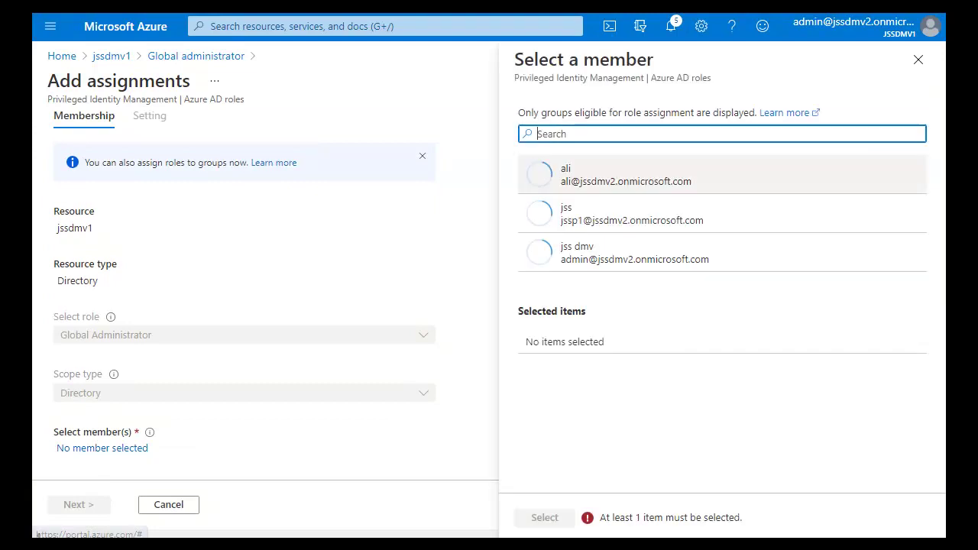
click(632, 220)
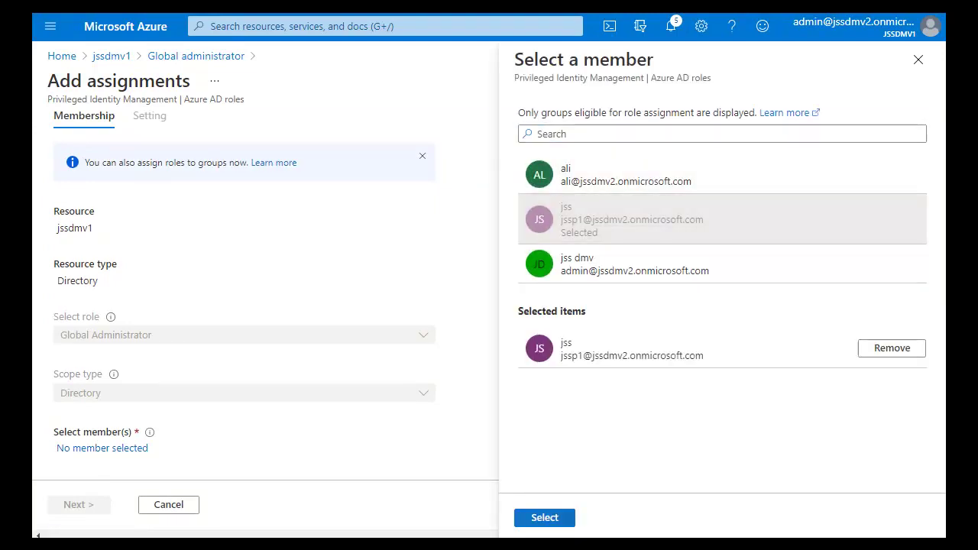
click(545, 517)
click(78, 504)
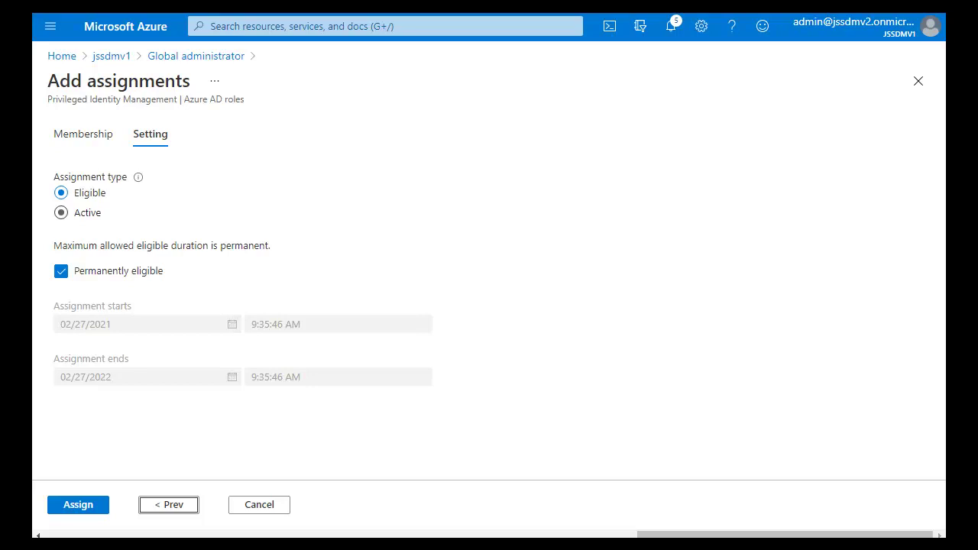
click(259, 504)
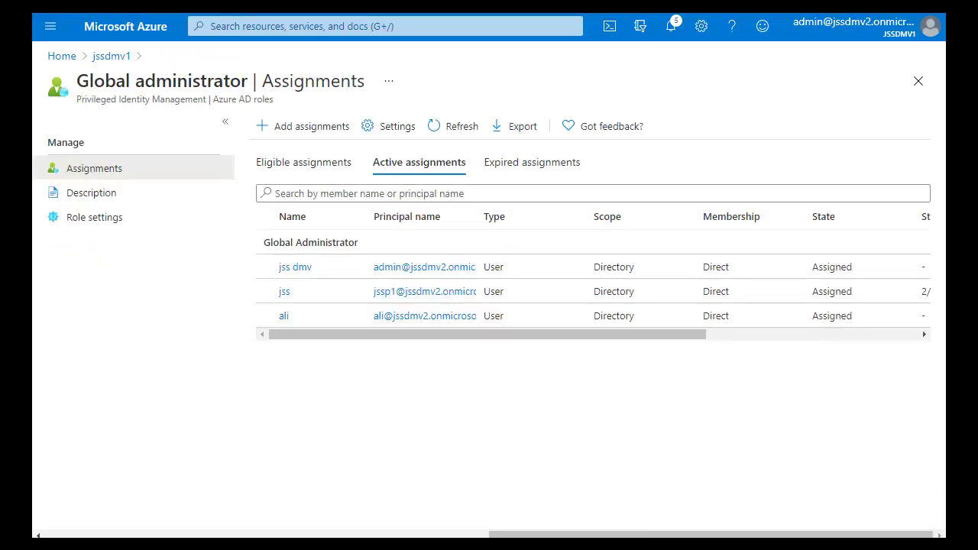